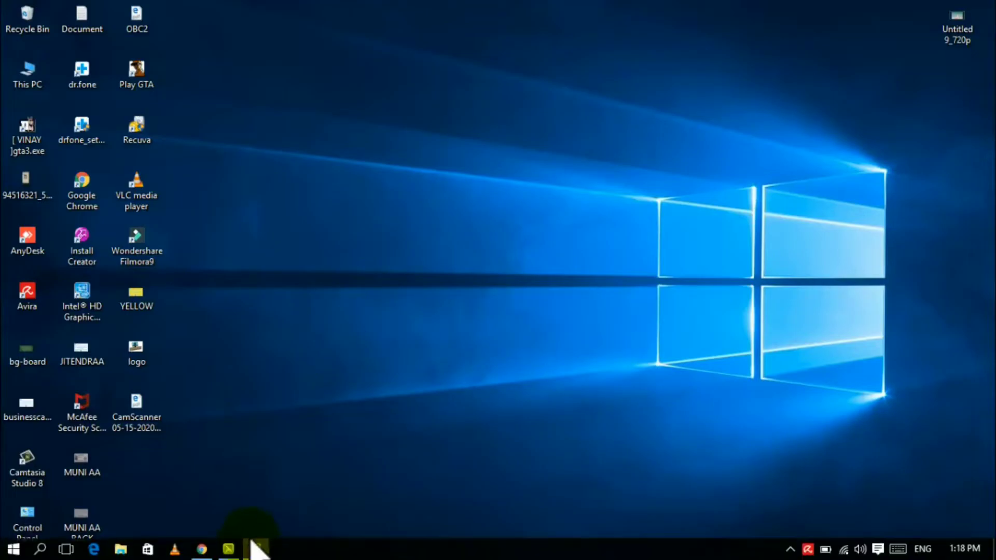
# Launch Chrome and load the Rajasthan SSO site, sso.rajasthan.gov.in
pyautogui.click(203, 548)
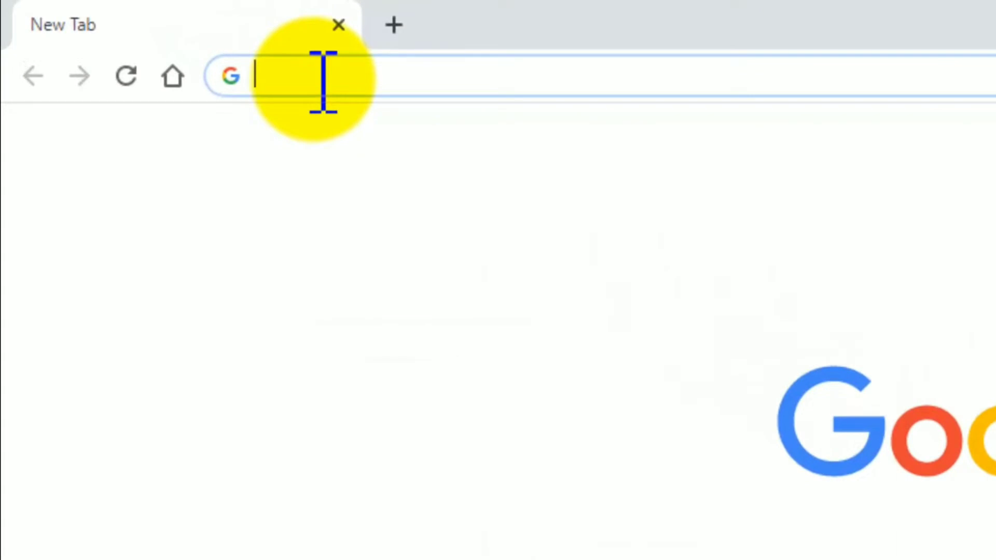
pyautogui.write('sso')
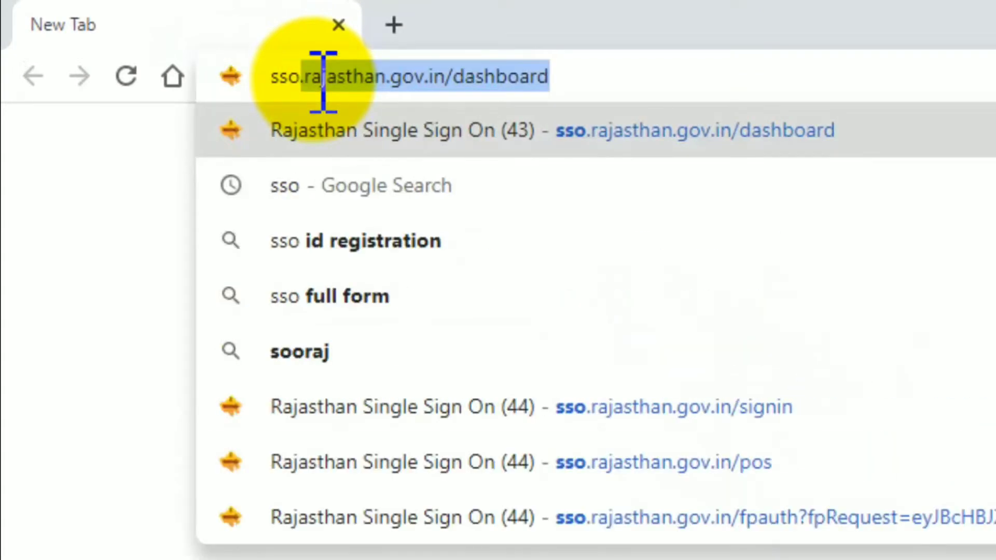
pyautogui.press('Return')
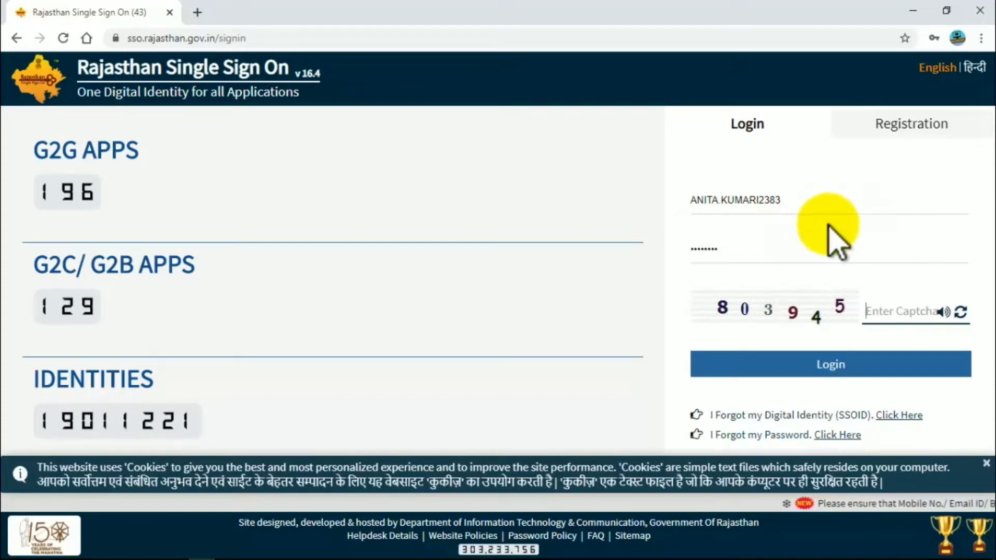
# Enter the captcha and log in with the saved SSO credentials
pyautogui.click(890, 314)
pyautogui.write('8039')
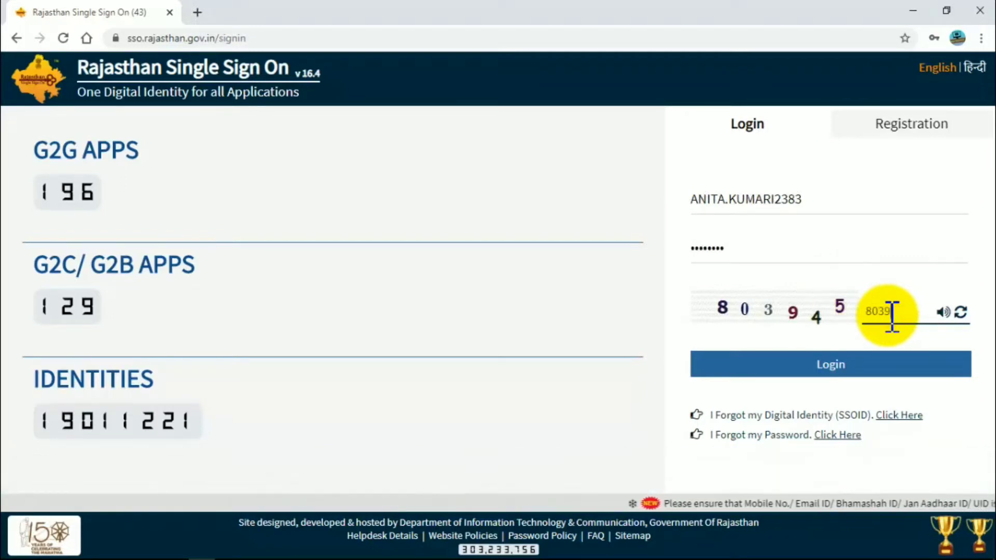
pyautogui.click(834, 365)
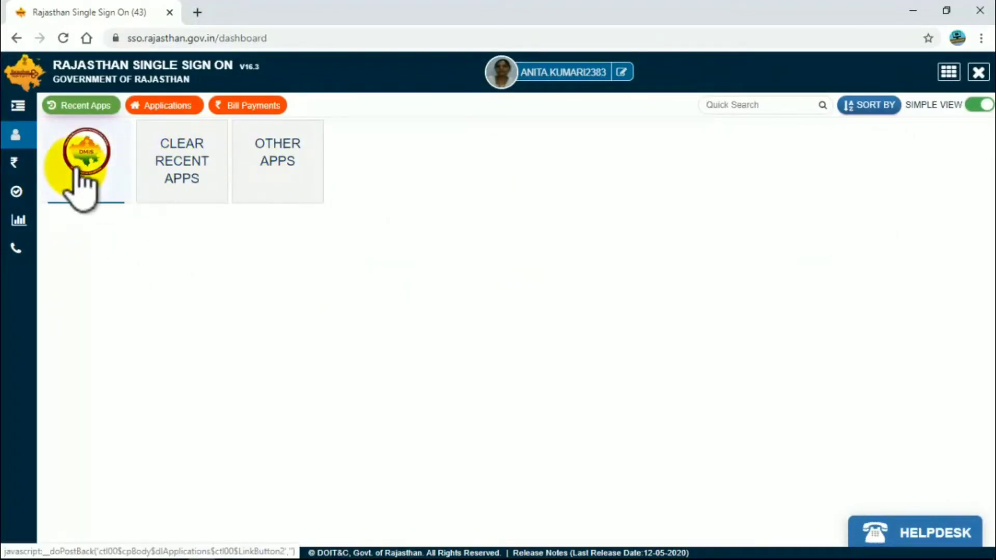
# Search the SSO apps for 'dmis' and launch the DMIS tile
pyautogui.click(274, 179)
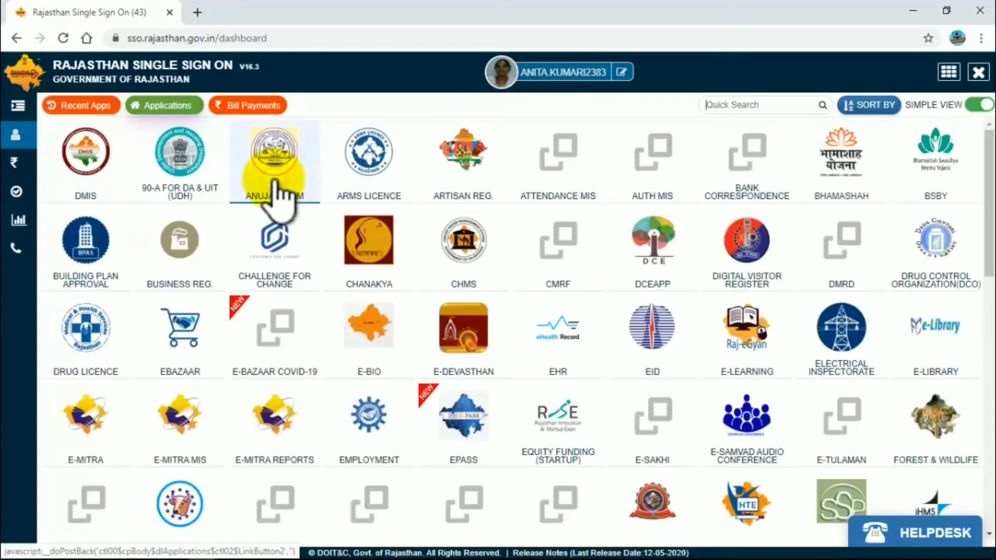
pyautogui.click(762, 104)
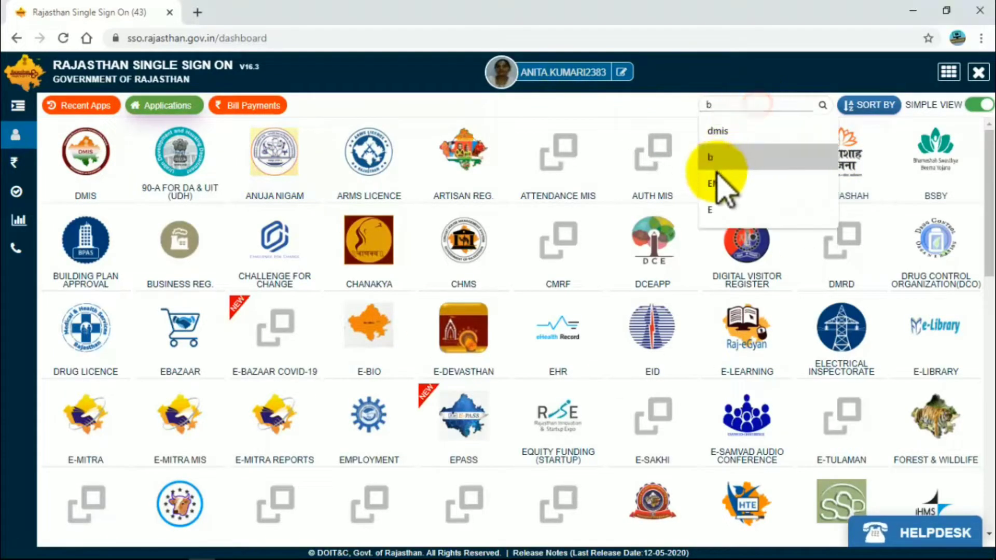
pyautogui.click(736, 131)
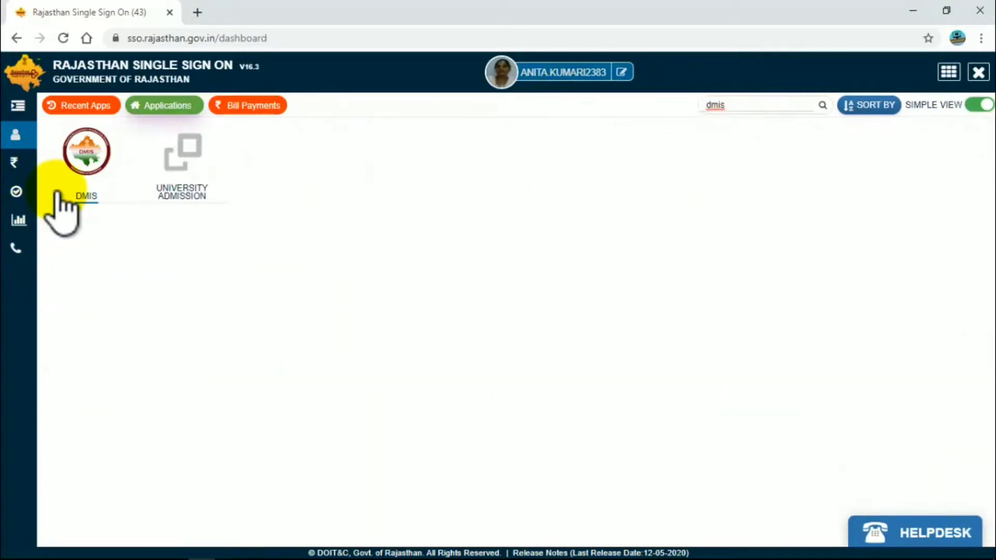
pyautogui.click(81, 179)
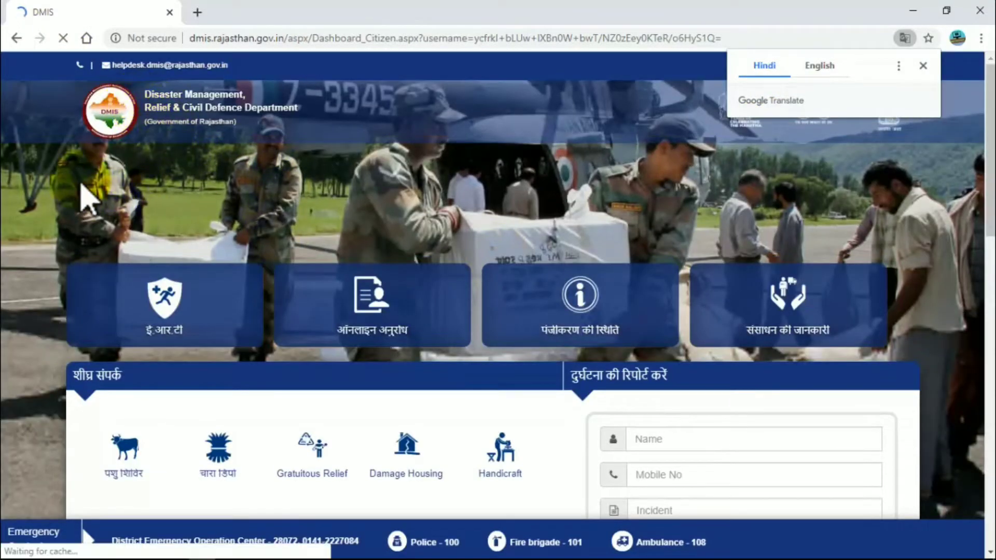
# Open राहत सहायता अनुरोध from the ऑनलाइन अनुरोध tile on the citizen dashboard
pyautogui.scroll(-5, 59, 144)
pyautogui.scroll(2, 59, 141)
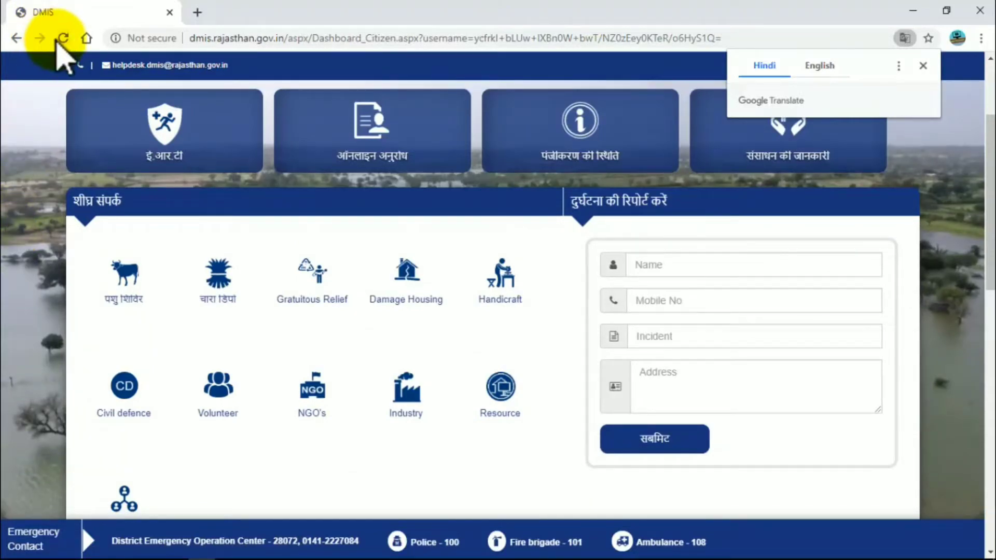
pyautogui.scroll(-5, 57, 42)
pyautogui.scroll(3, 555, 256)
pyautogui.scroll(6, 555, 257)
pyautogui.moveTo(422, 311)
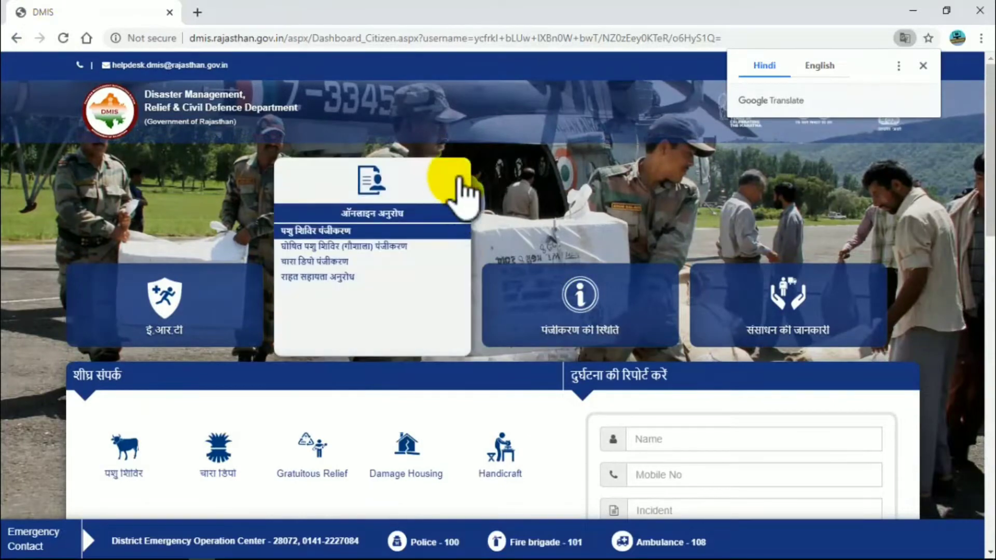
pyautogui.moveTo(378, 319)
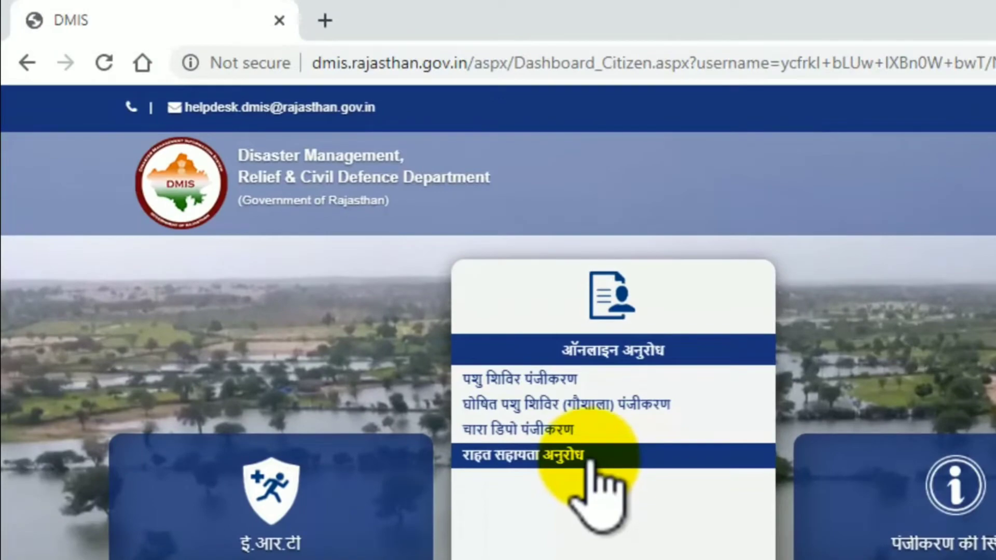
pyautogui.click(590, 459)
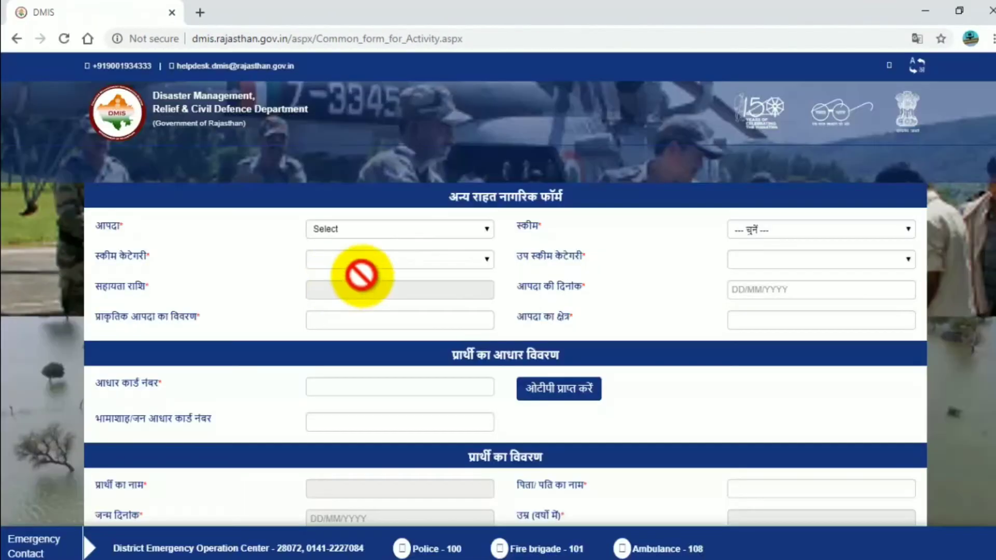
# Choose FIRE(VILLAGE FIRE) as the disaster and Housing as the scheme
pyautogui.click(353, 233)
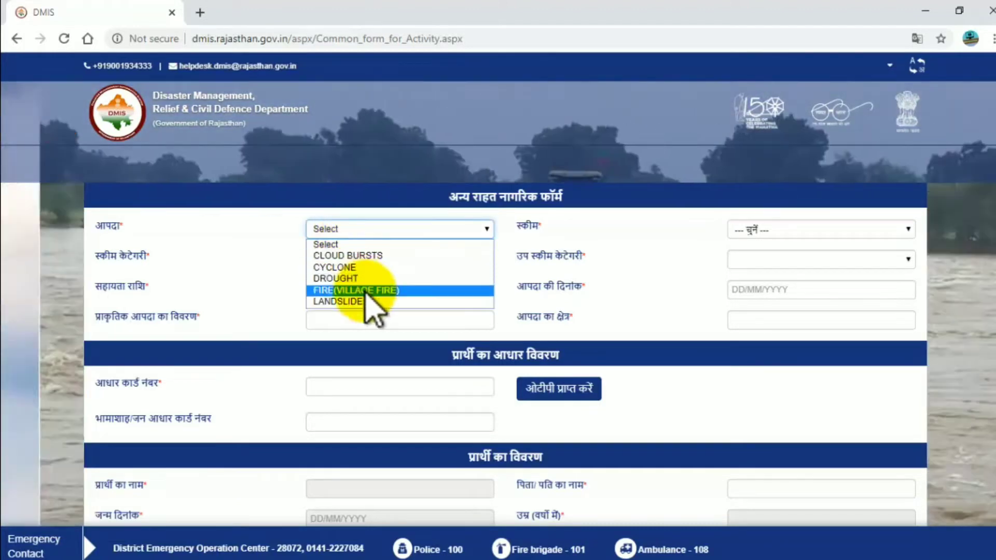
pyautogui.click(339, 290)
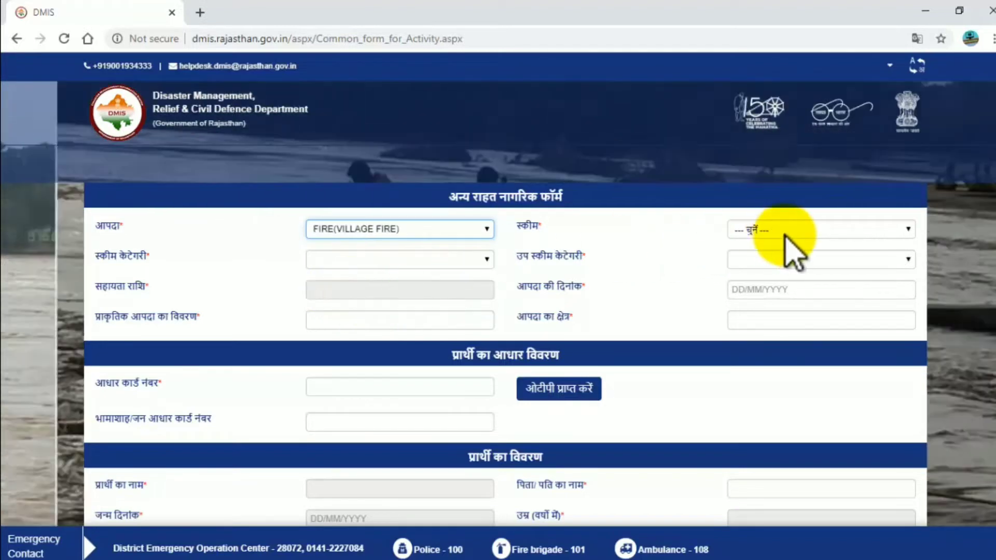
pyautogui.click(778, 230)
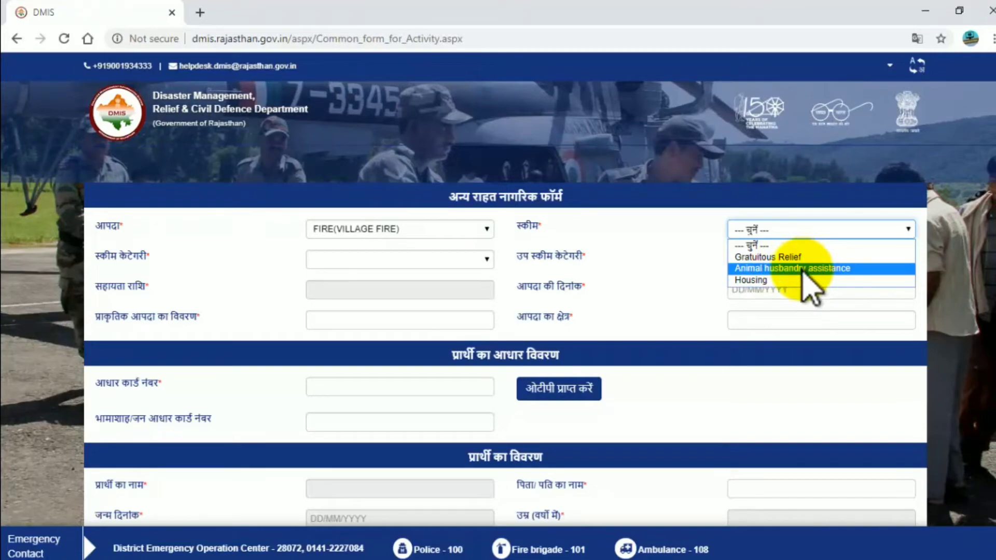
pyautogui.click(765, 280)
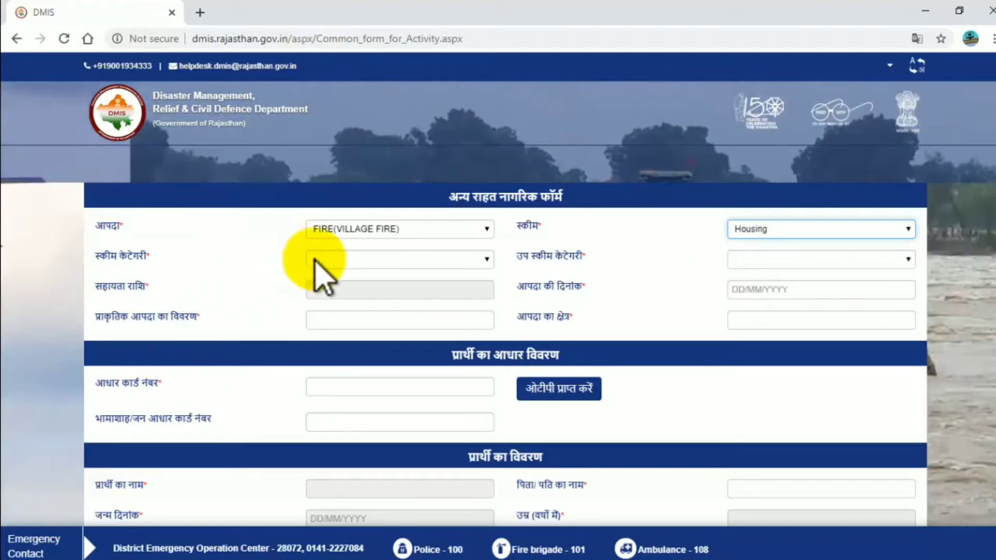
# Set category Fully Damaged/ Destroyed Houses and sub-category Kutcha House (Plain Area), giving 95100
pyautogui.click(376, 261)
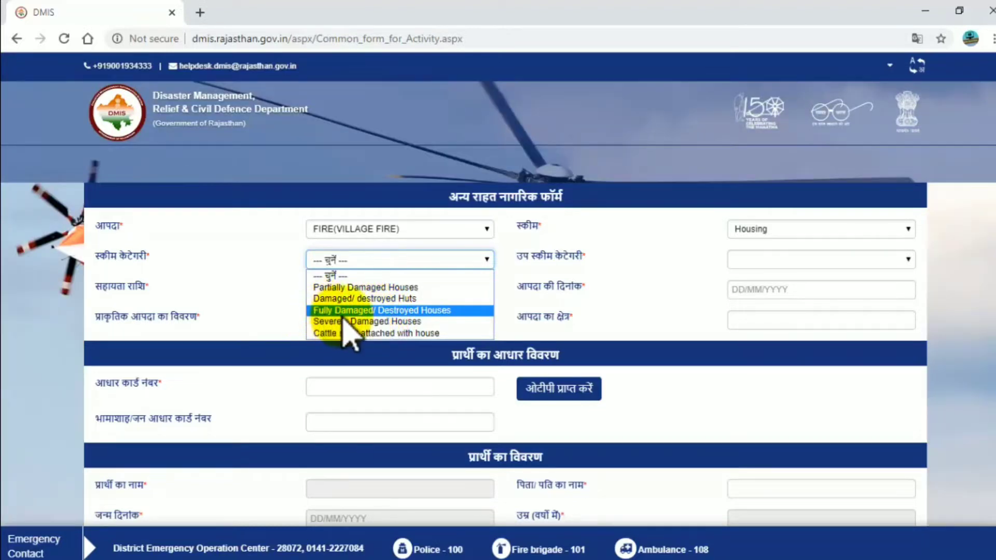
pyautogui.click(389, 310)
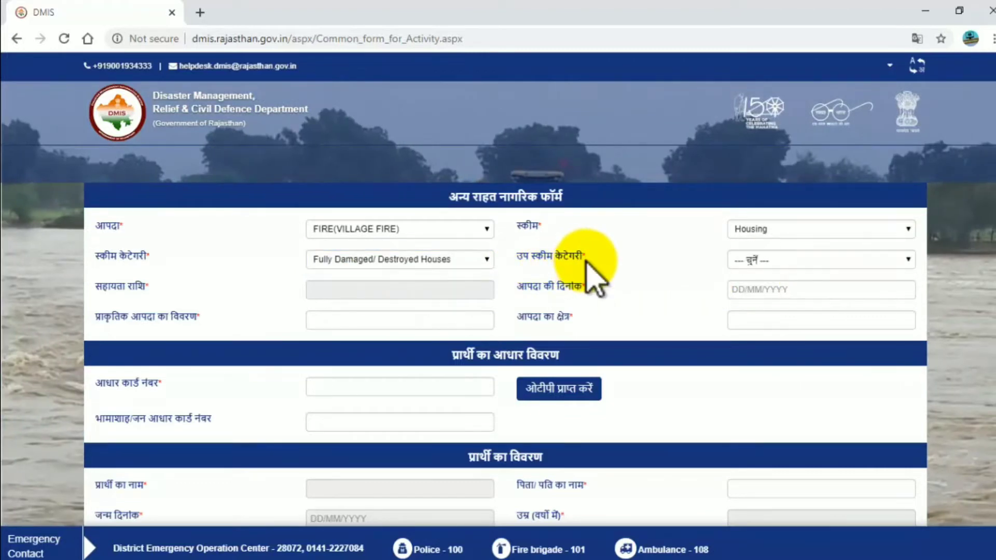
pyautogui.click(775, 260)
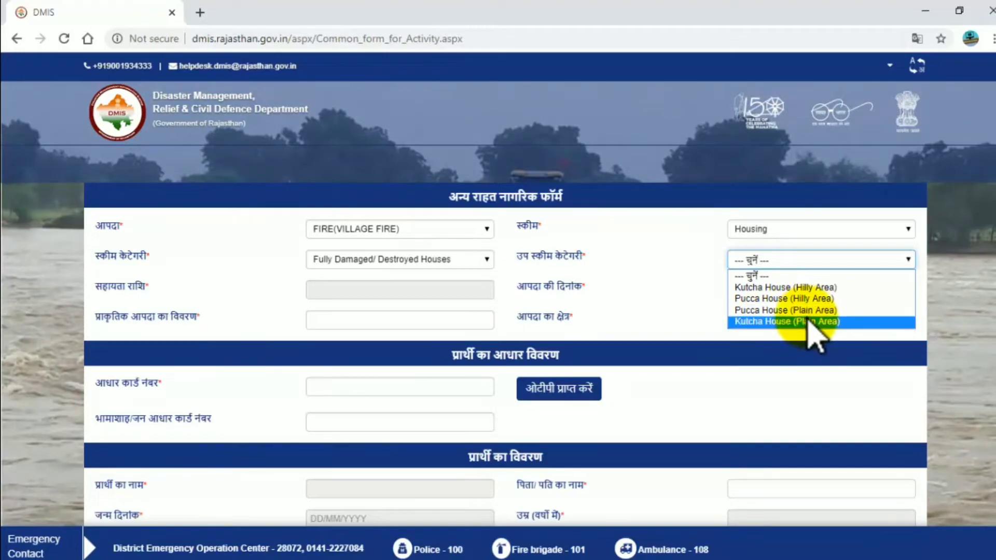
pyautogui.click(810, 322)
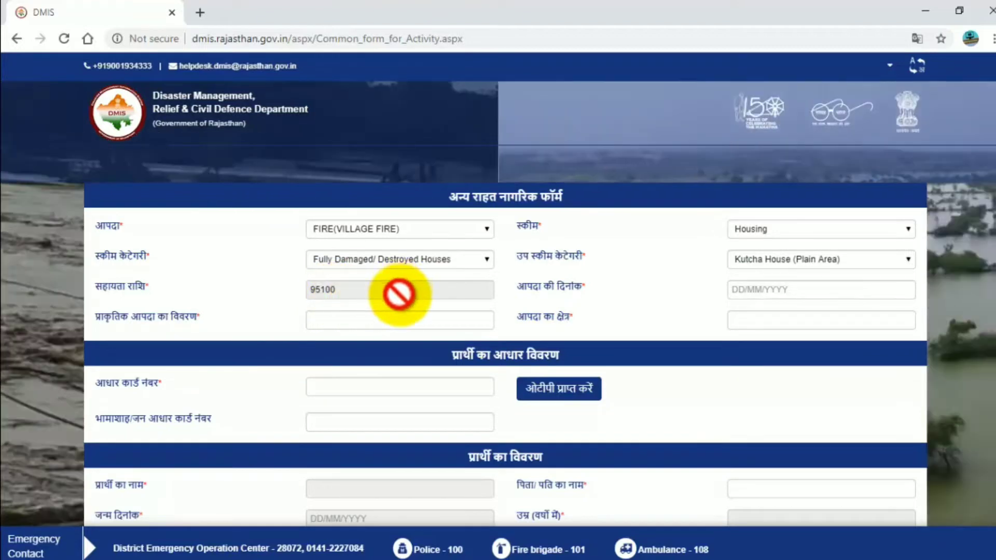
# Set disaster date 11/05/2020 and description 'अचानक घर में लगी आग'
pyautogui.click(786, 289)
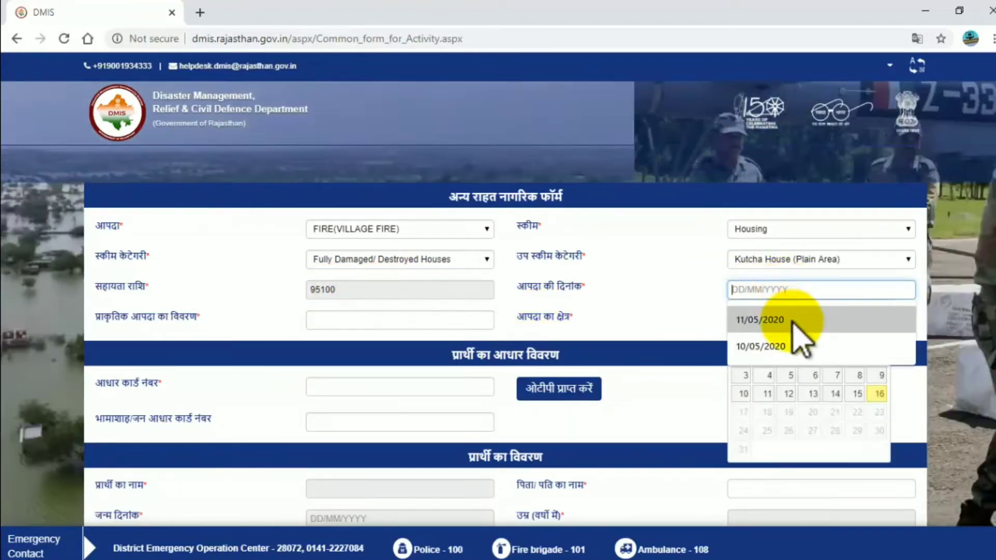
pyautogui.click(795, 322)
pyautogui.click(210, 317)
pyautogui.click(358, 328)
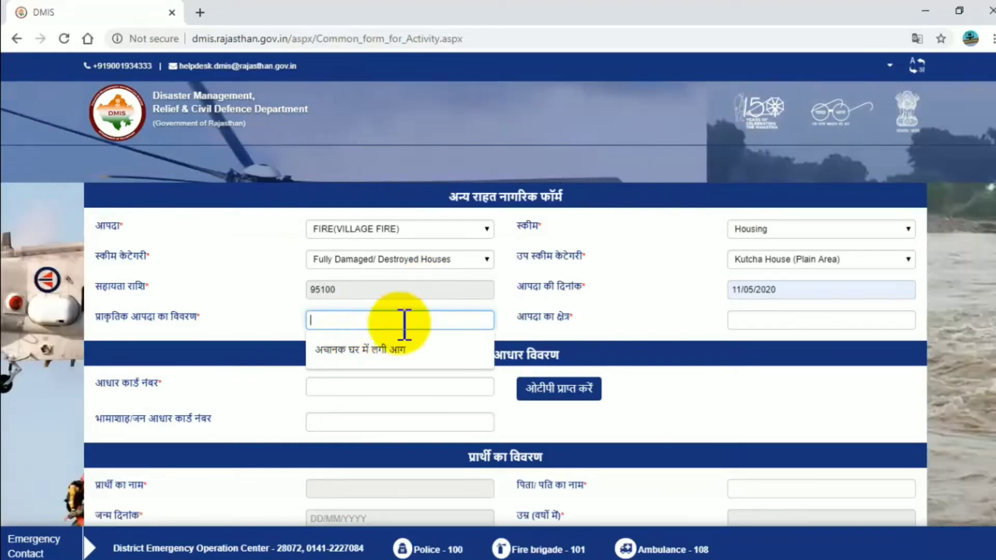
pyautogui.click(389, 353)
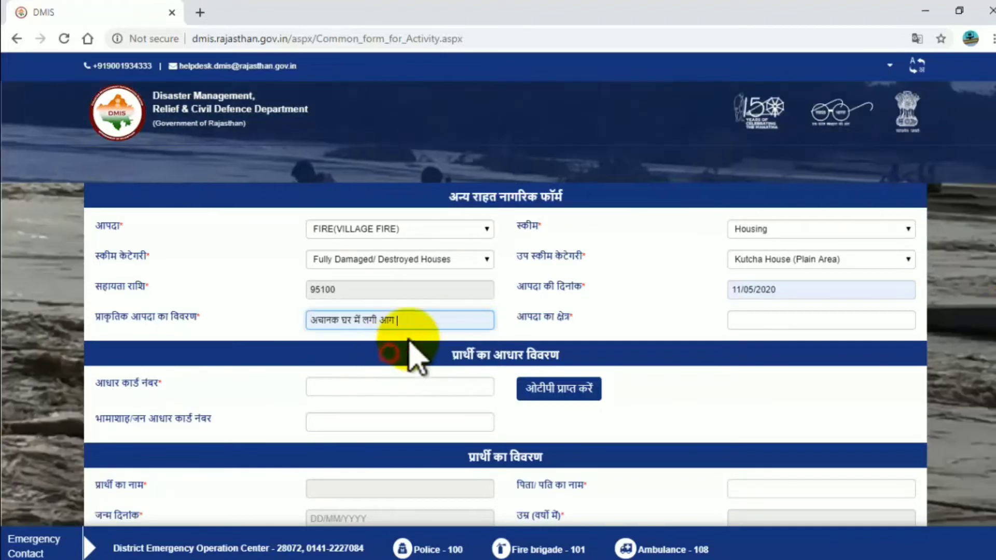
# Fill the आपदा का क्षेत्र field with the saved village and district
pyautogui.click(769, 326)
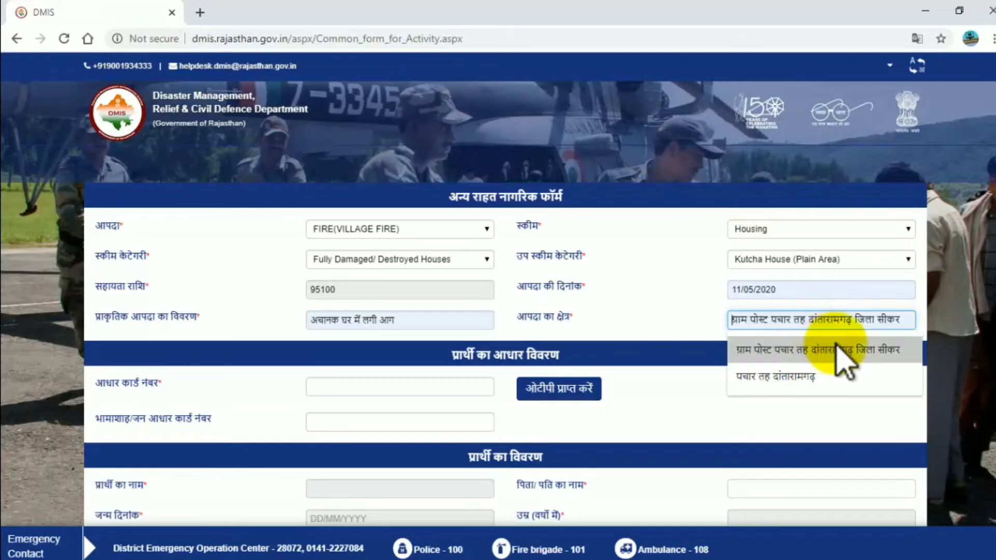
pyautogui.click(869, 348)
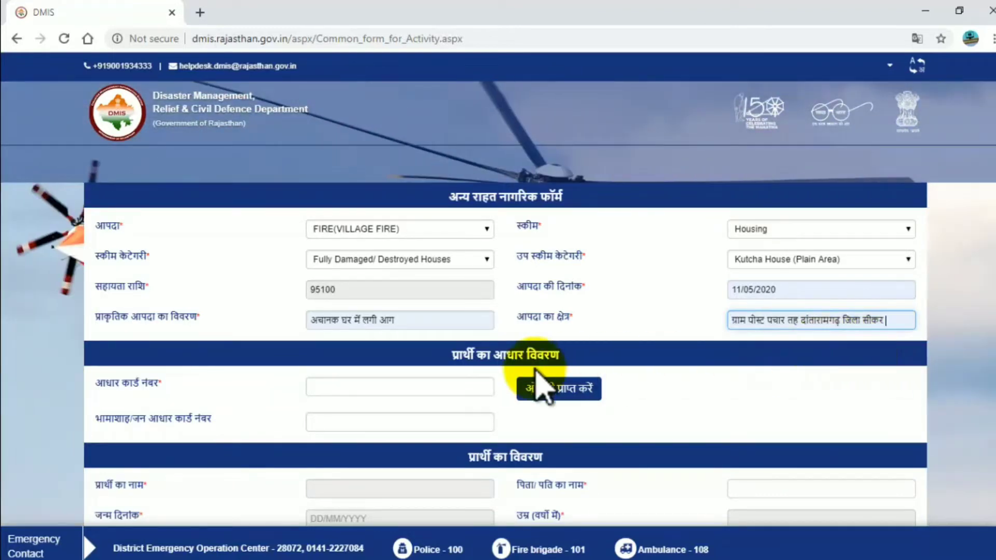
pyautogui.scroll(-2, 289, 389)
pyautogui.scroll(-2, 289, 399)
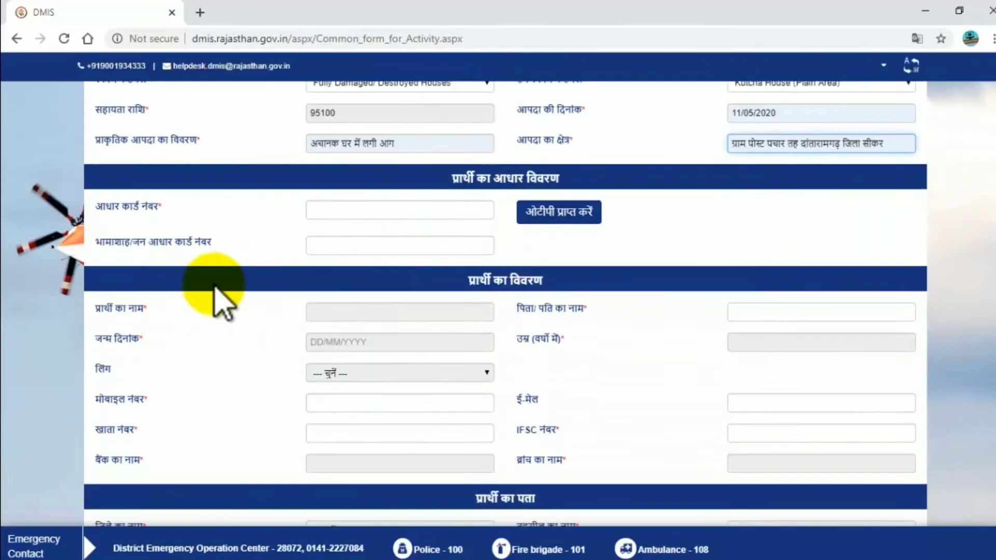
# Enter the applicant's Aadhaar number, correcting a mistyped digit
pyautogui.click(380, 212)
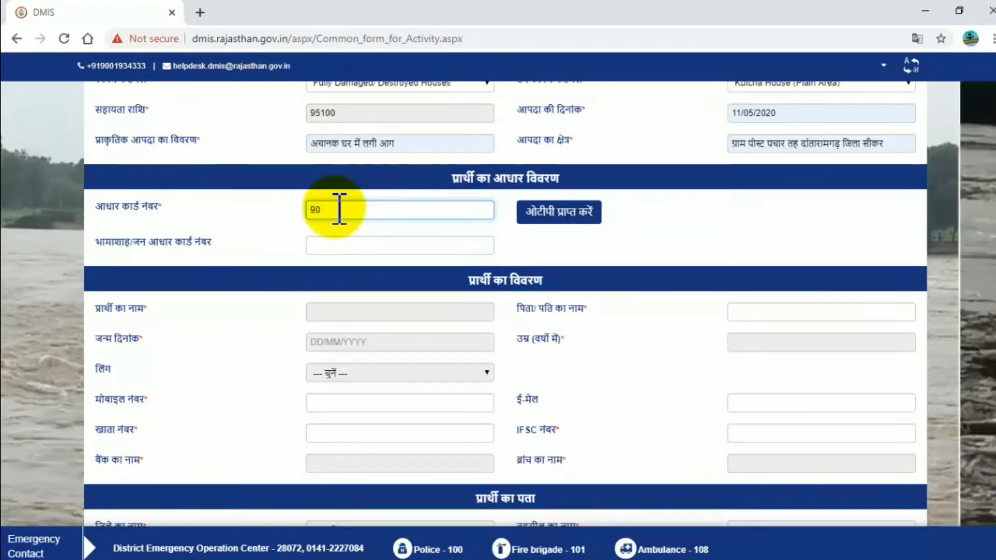
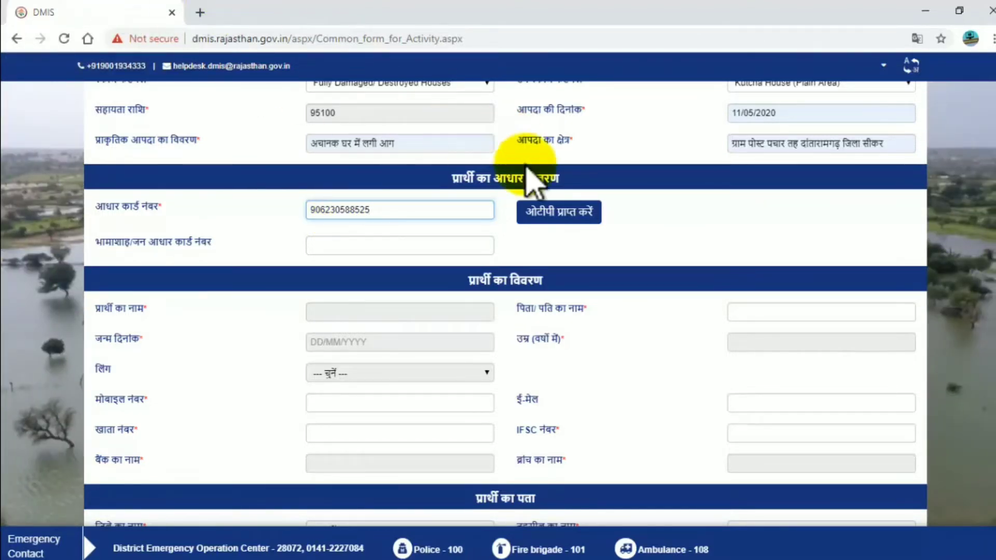
# Request and validate the Aadhaar OTP so the applicant's personal details auto-fill
pyautogui.click(570, 228)
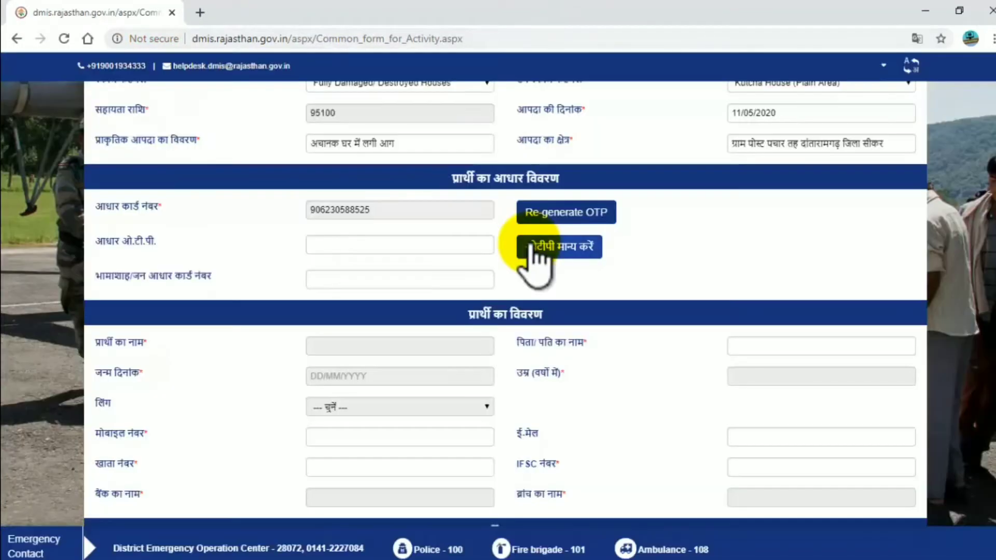
pyautogui.click(424, 245)
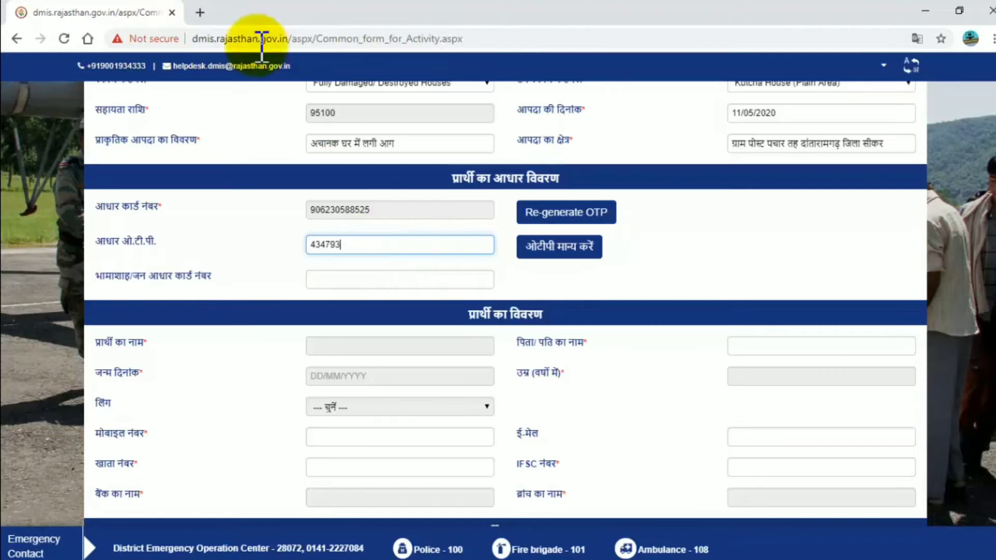
pyautogui.click(581, 255)
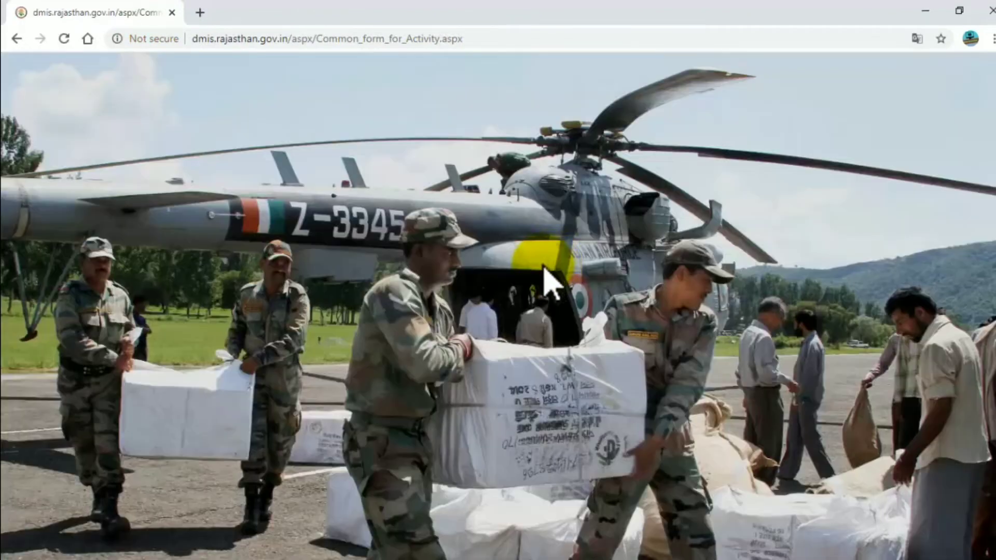
pyautogui.scroll(3, 542, 268)
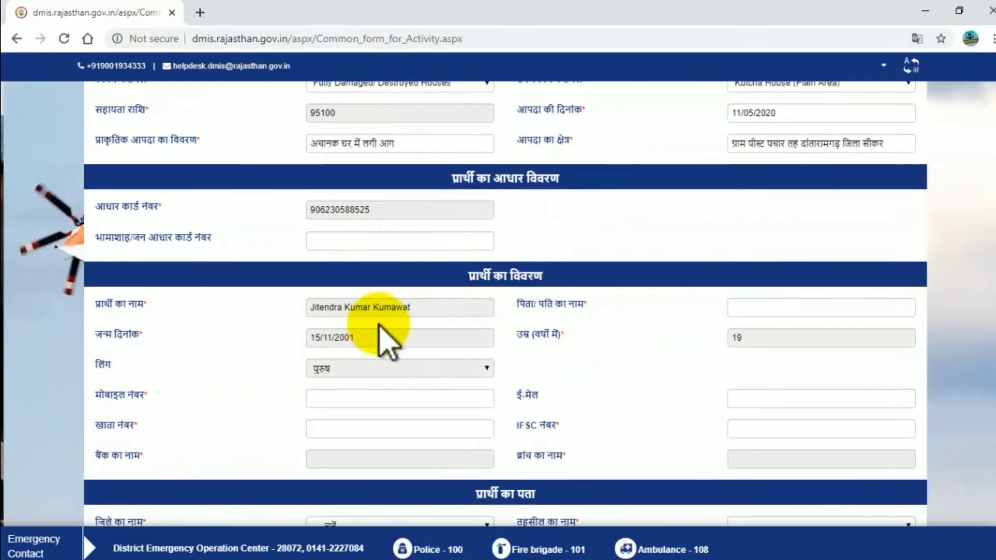
# Enter the father's name, mobile number and e-mail address
pyautogui.click(771, 311)
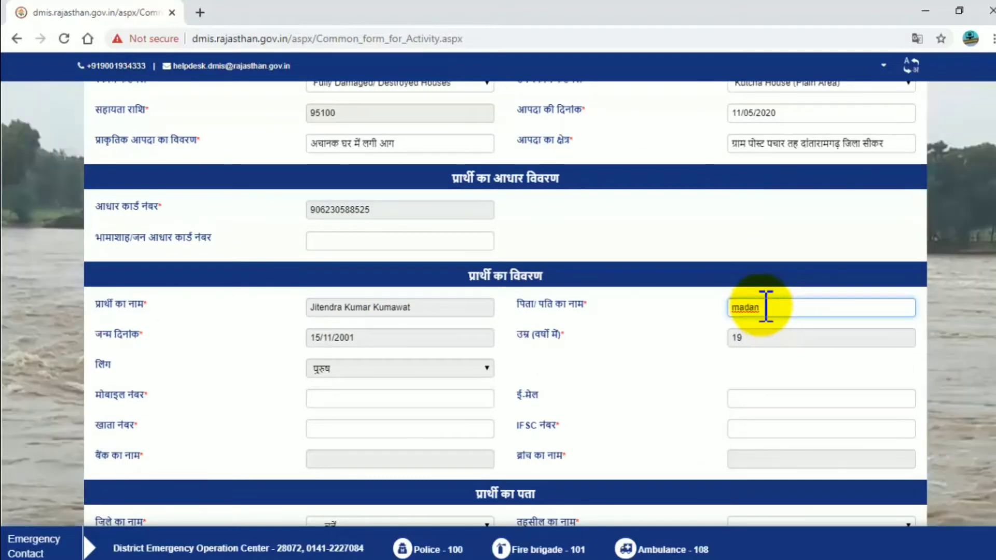
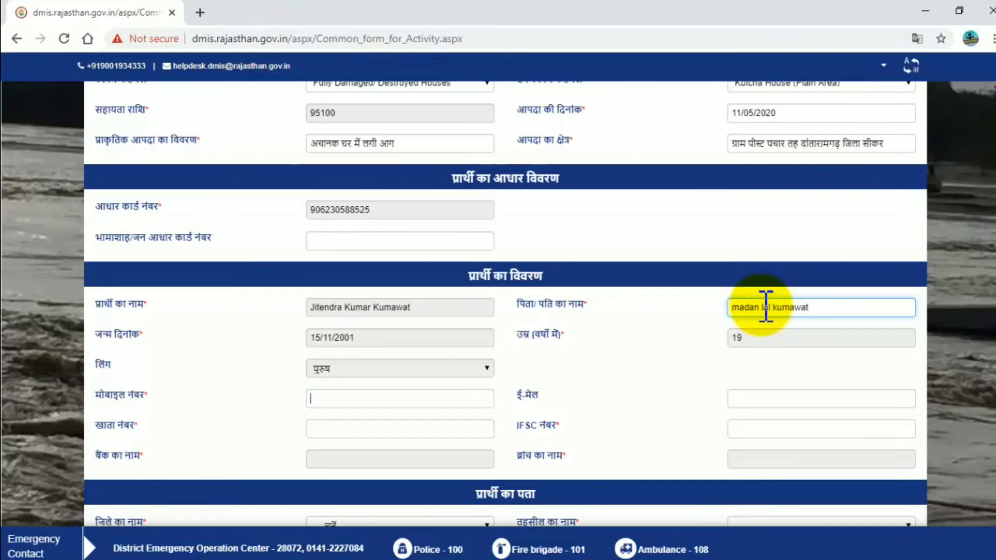
pyautogui.press('Tab')
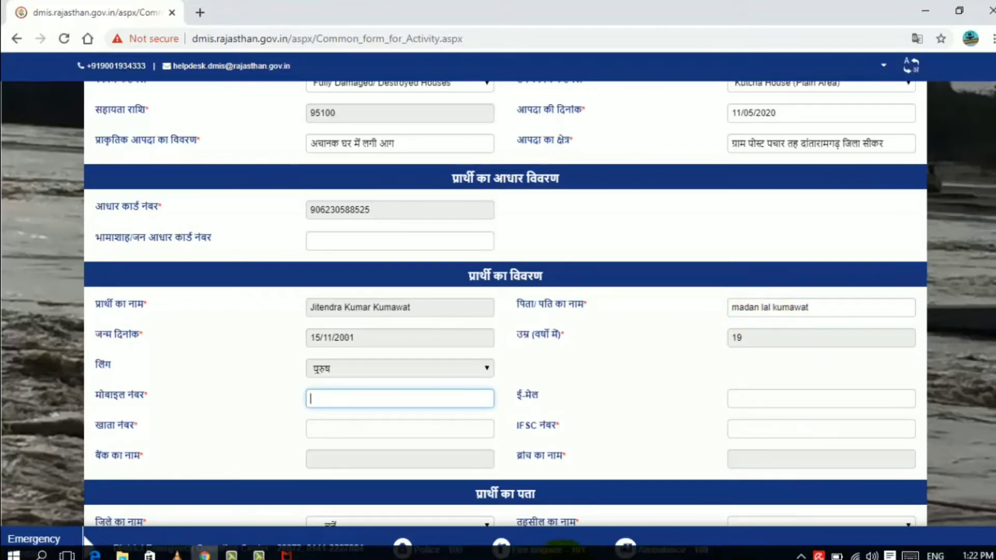
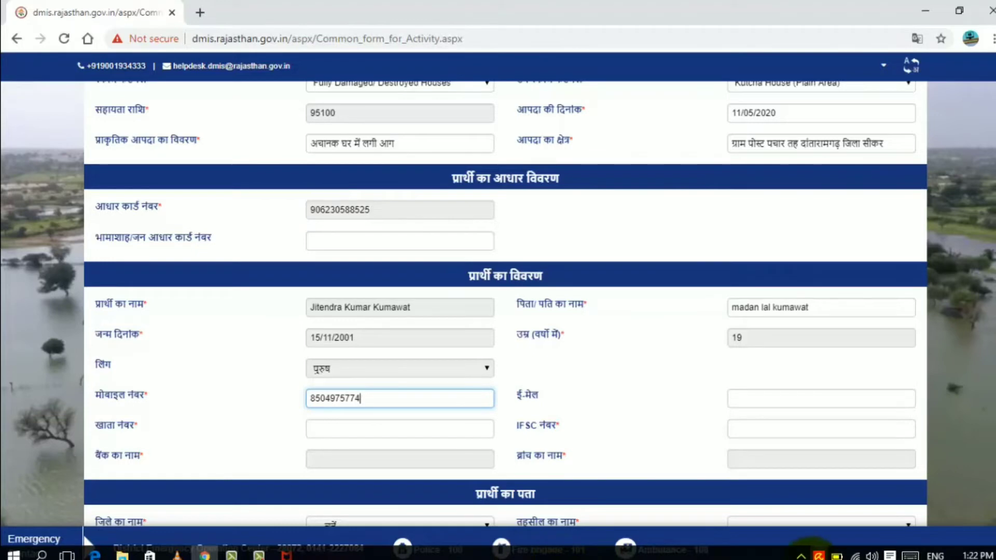
pyautogui.click(873, 406)
pyautogui.write('jitendra')
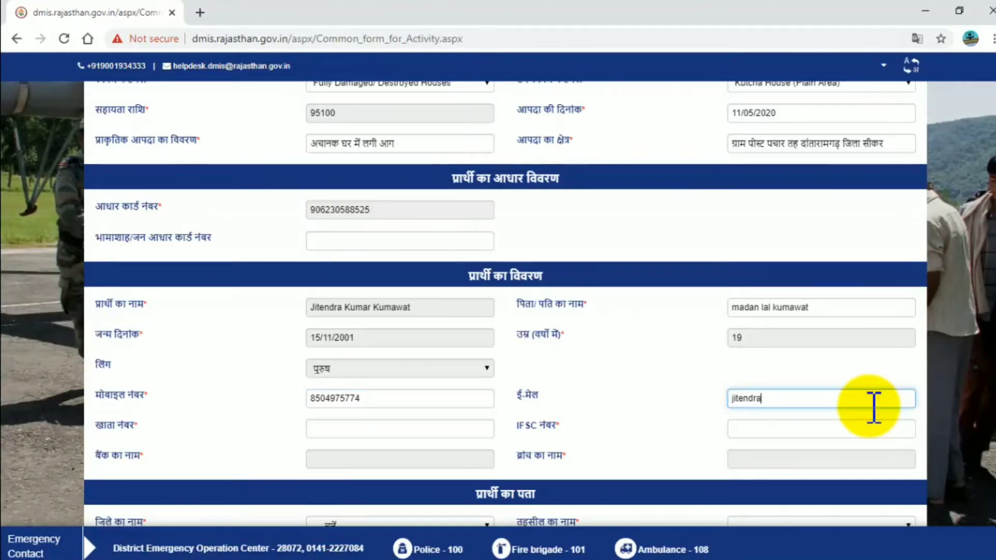
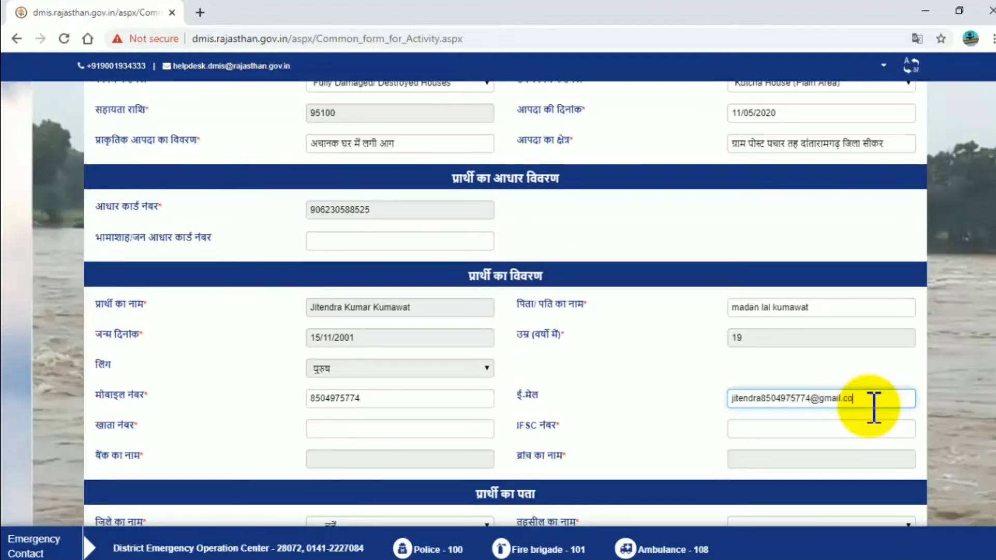
# Enter the applicant's bank account number
pyautogui.click(415, 428)
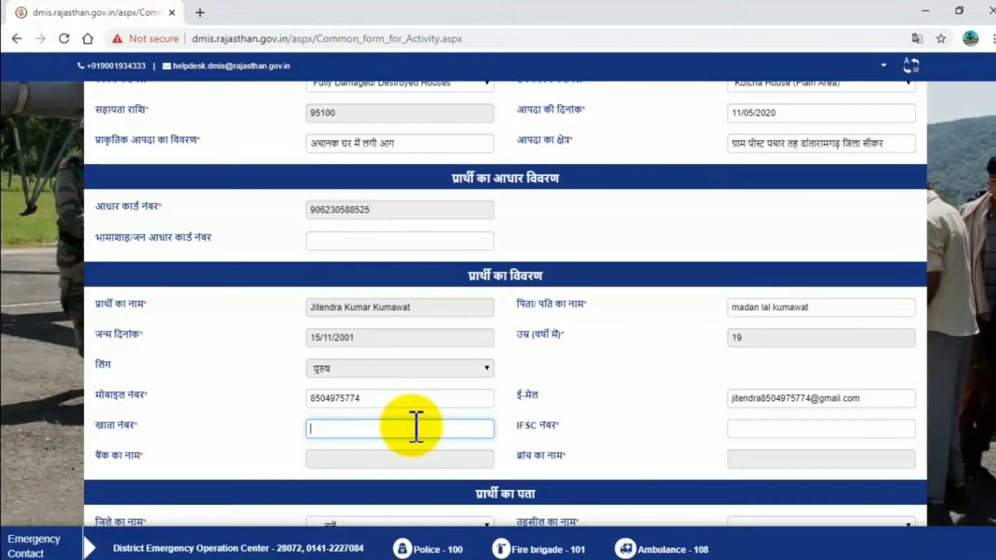
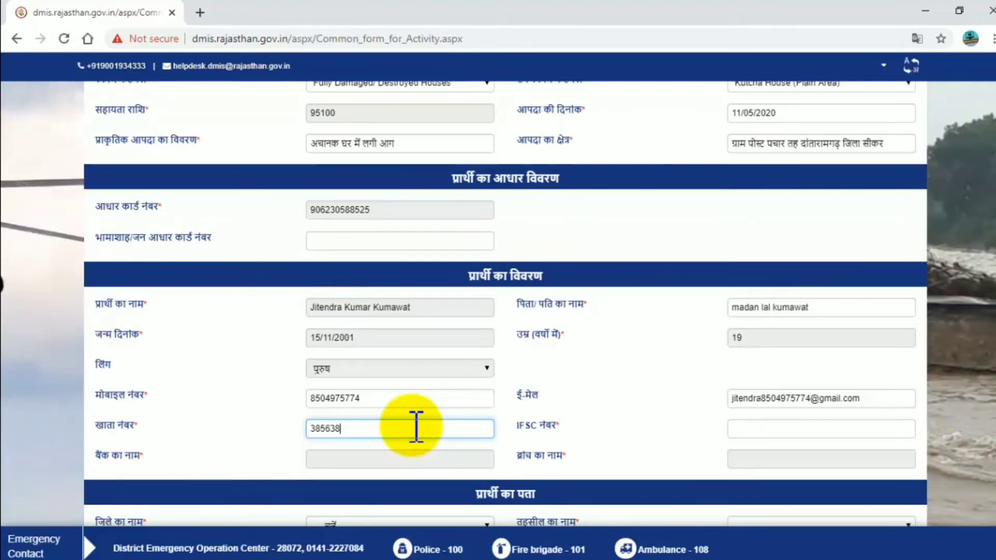
pyautogui.scroll(-1, 372, 322)
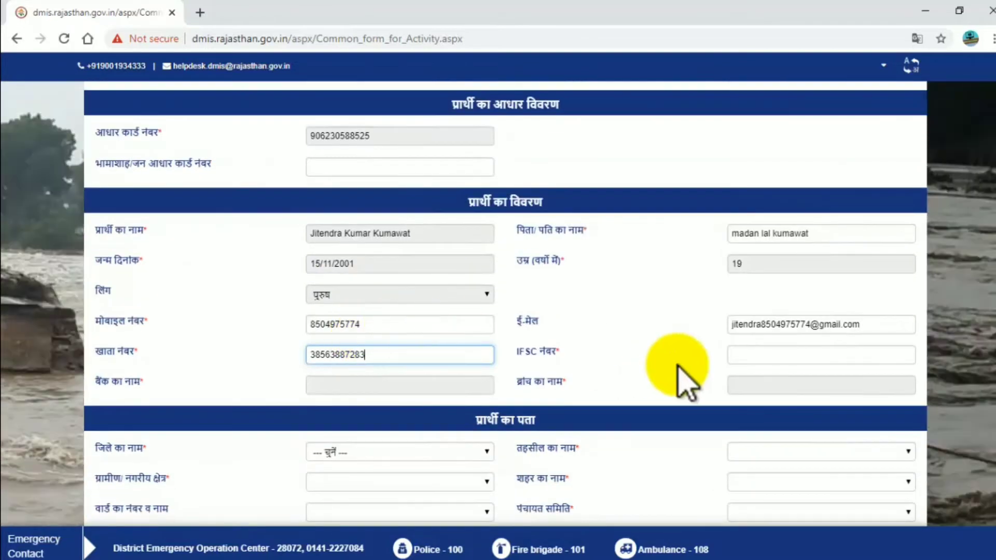
# Enter IFSC code SBIN0032095 so STATE BANK OF INDIA branch details appear
pyautogui.click(807, 355)
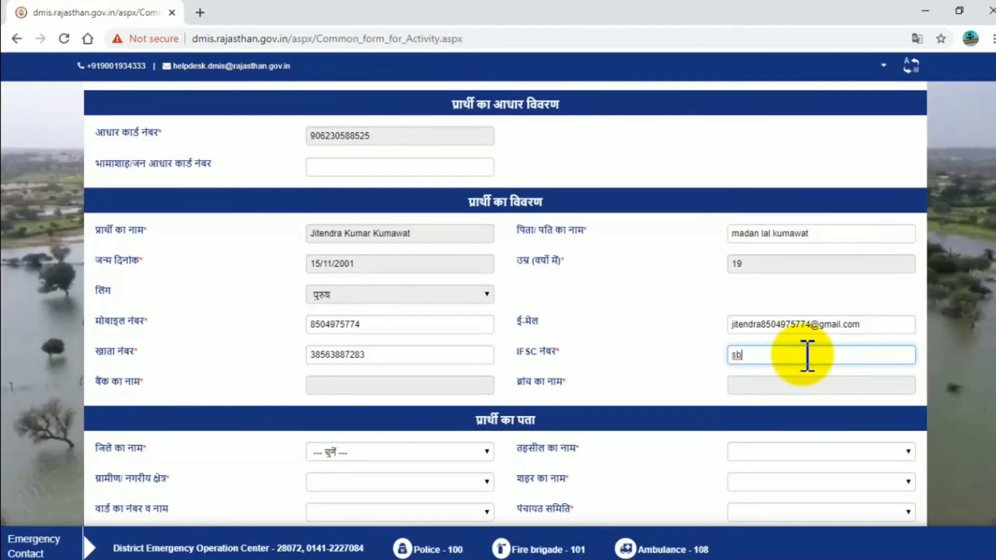
pyautogui.write('sbin0032095')
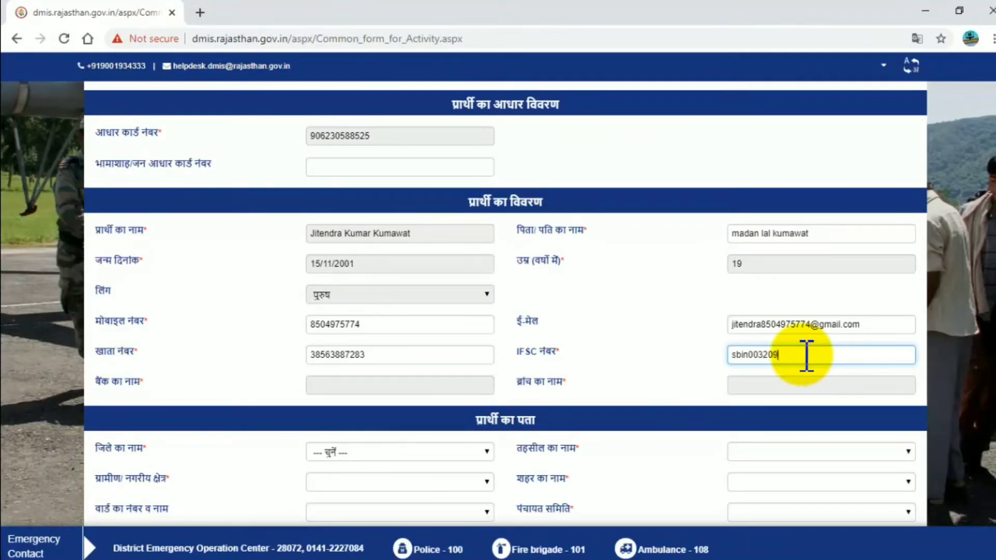
pyautogui.click(674, 367)
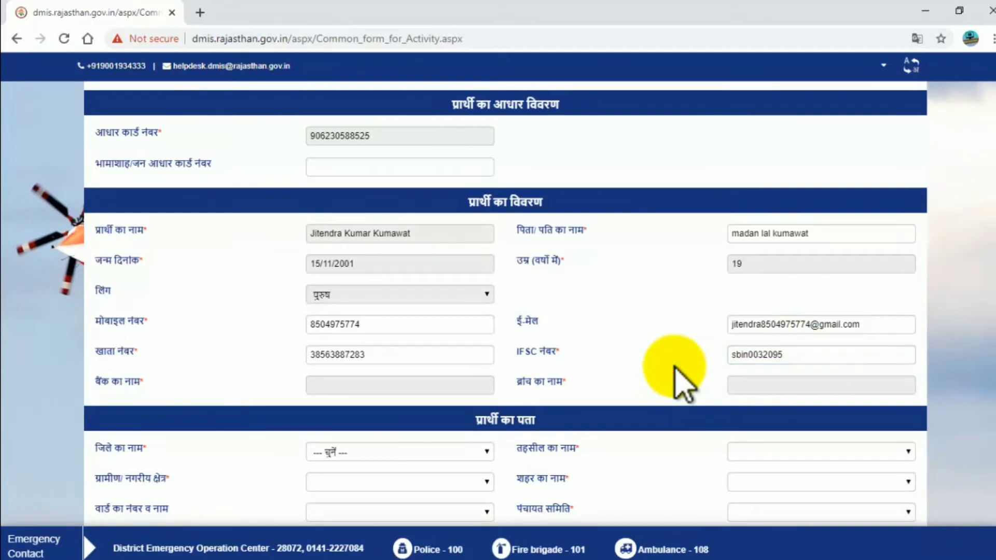
pyautogui.scroll(-1, 596, 387)
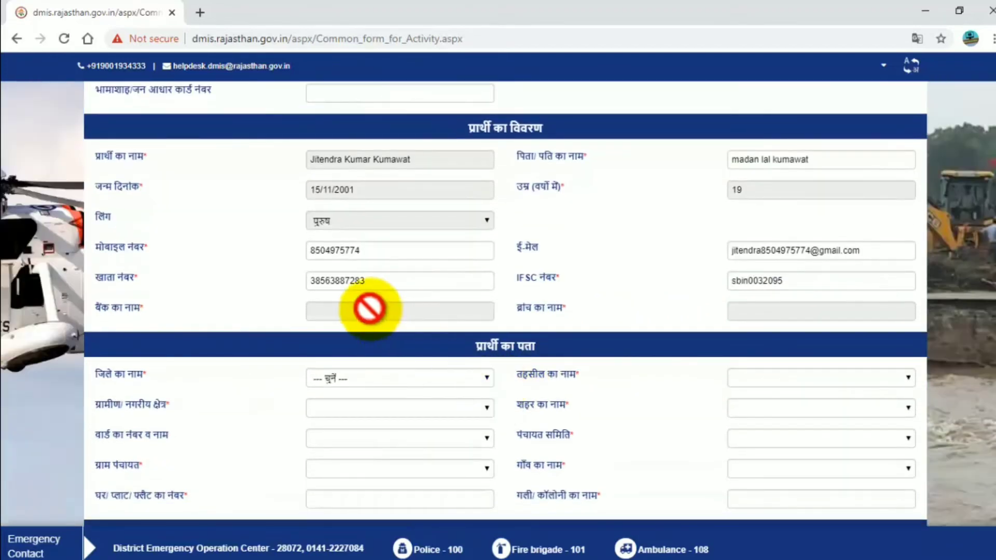
pyautogui.scroll(-1, 397, 313)
pyautogui.scroll(2, 455, 370)
pyautogui.scroll(-1, 675, 321)
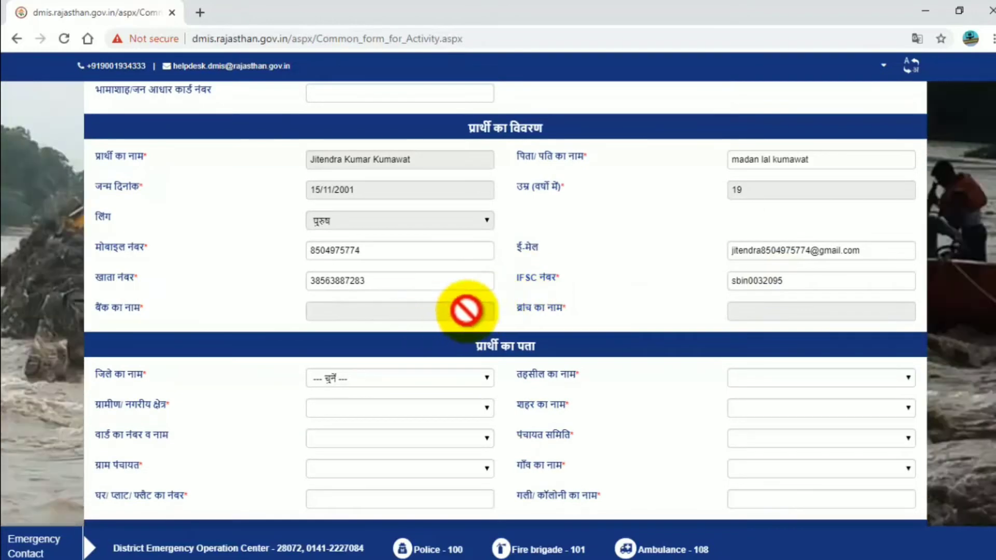
pyautogui.click(811, 282)
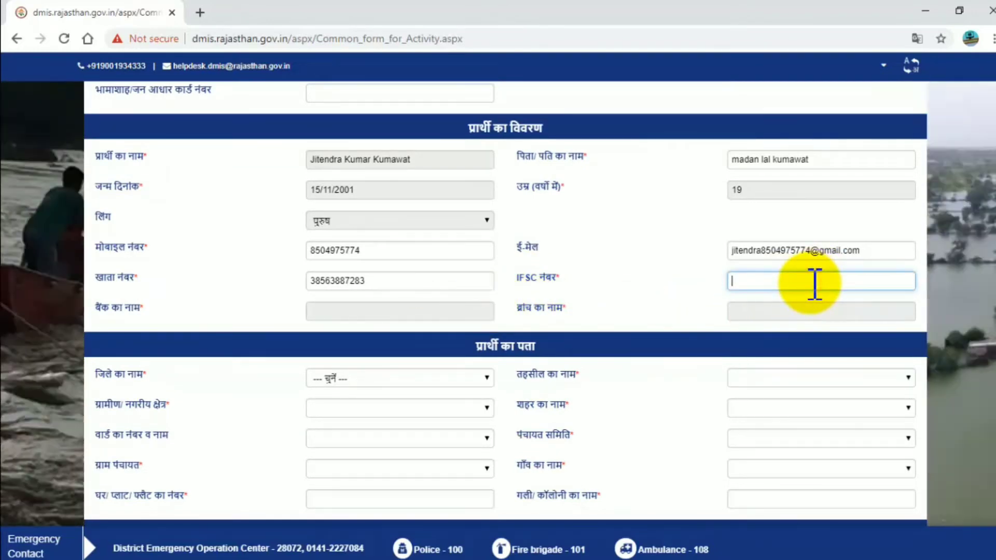
pyautogui.write('SBIN')
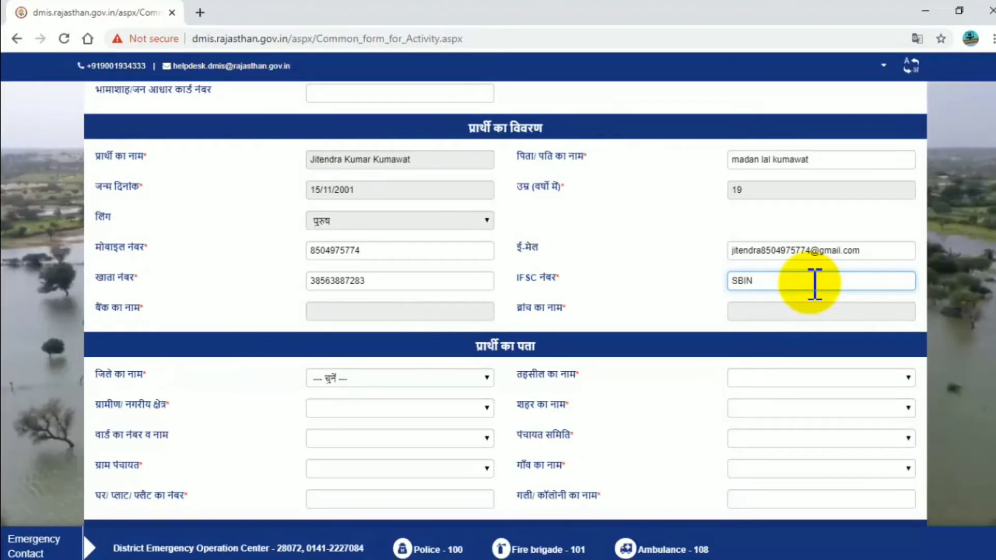
pyautogui.write('0032095')
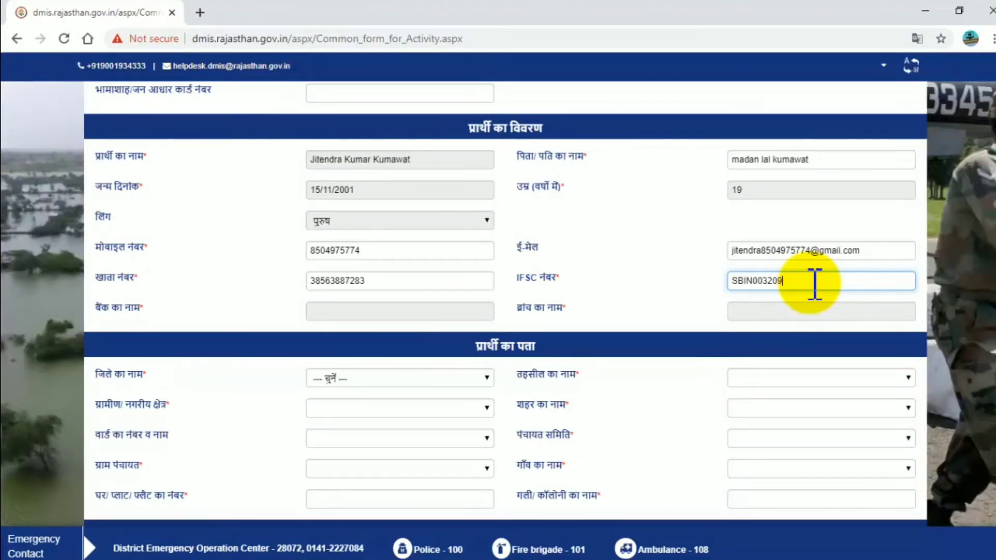
pyautogui.click(713, 288)
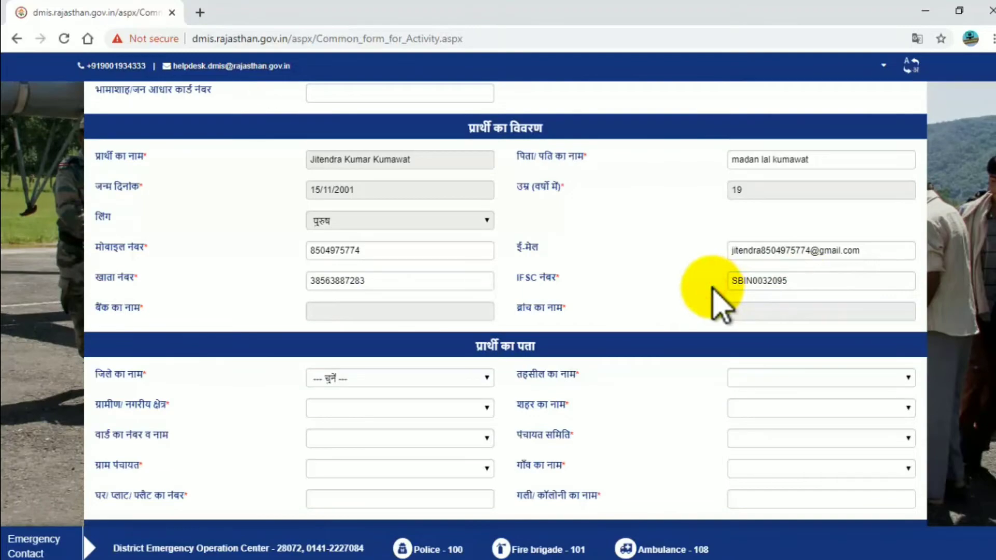
pyautogui.scroll(1, 694, 300)
# Set the applicant's district to सीकर and tehsil to दातारामगढ़
pyautogui.scroll(2, 679, 300)
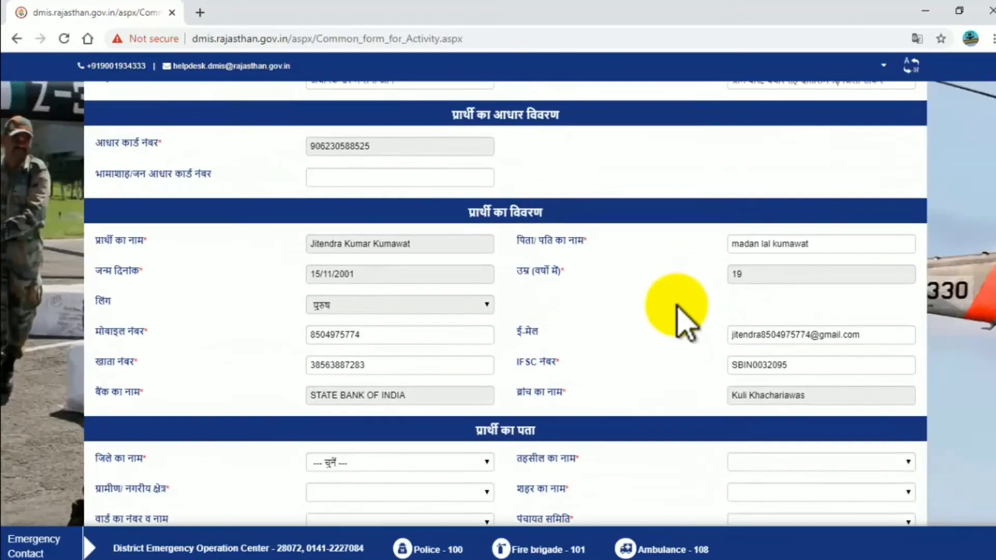
pyautogui.scroll(-3, 363, 389)
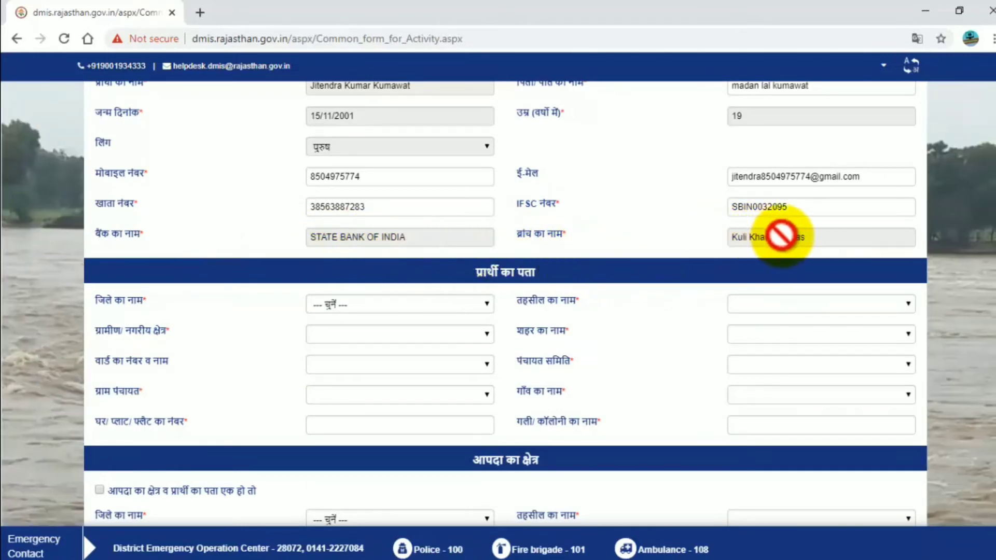
pyautogui.scroll(-1, 378, 300)
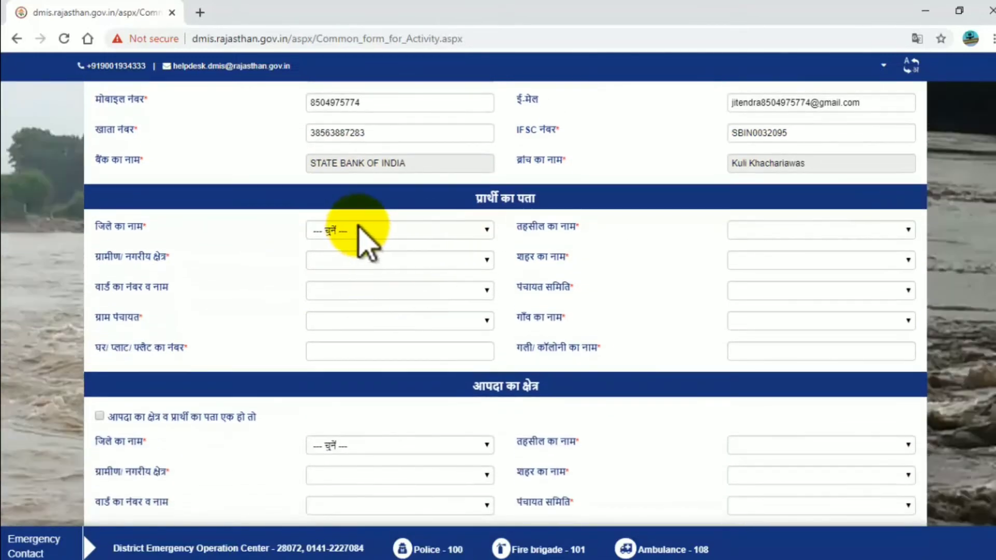
pyautogui.scroll(-1, 411, 222)
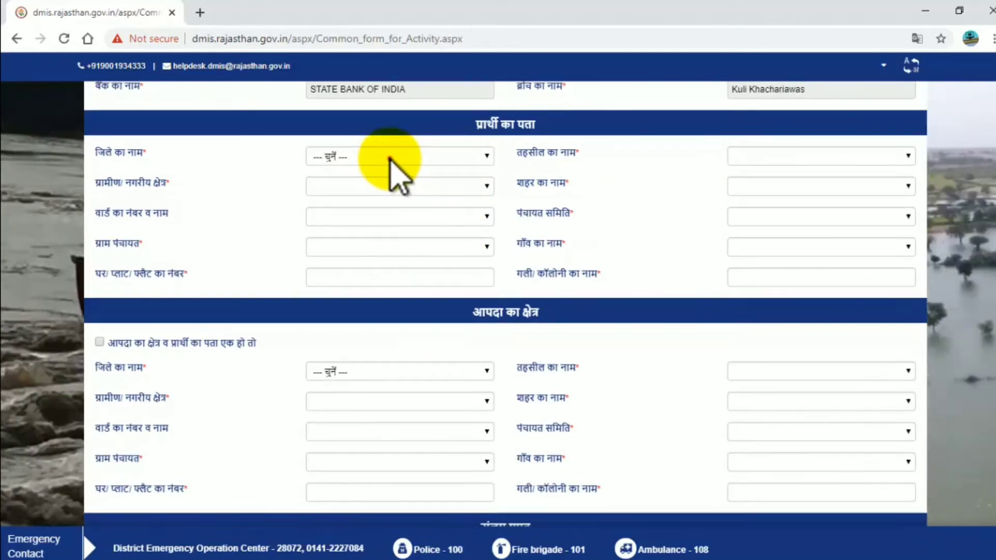
pyautogui.click(393, 161)
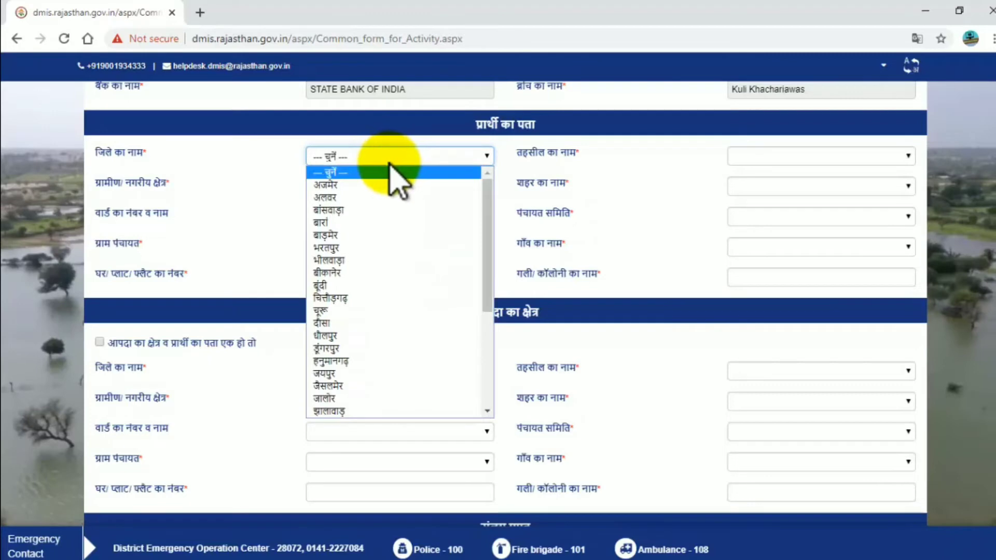
pyautogui.scroll(-1, 389, 459)
pyautogui.scroll(3, 384, 303)
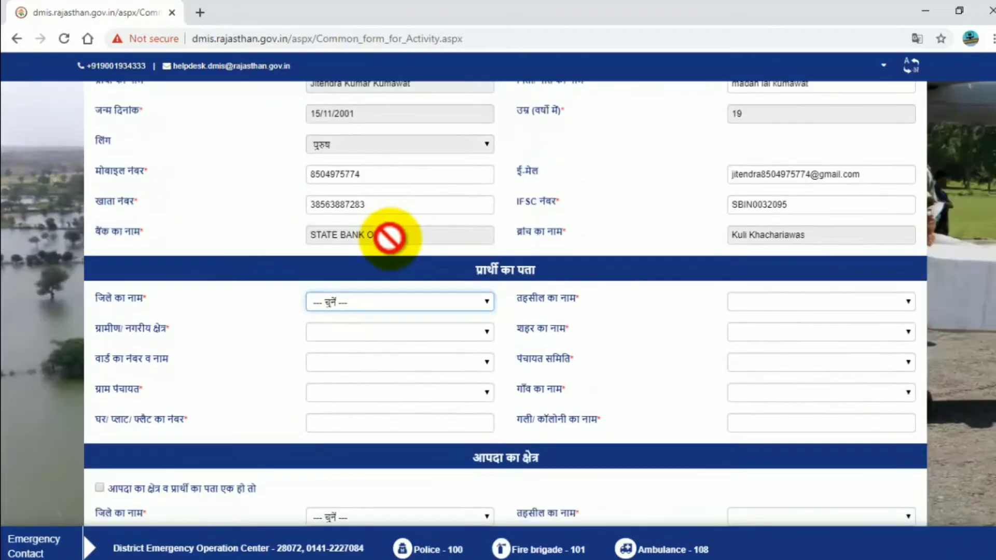
pyautogui.click(366, 304)
pyautogui.scroll(-3, 368, 394)
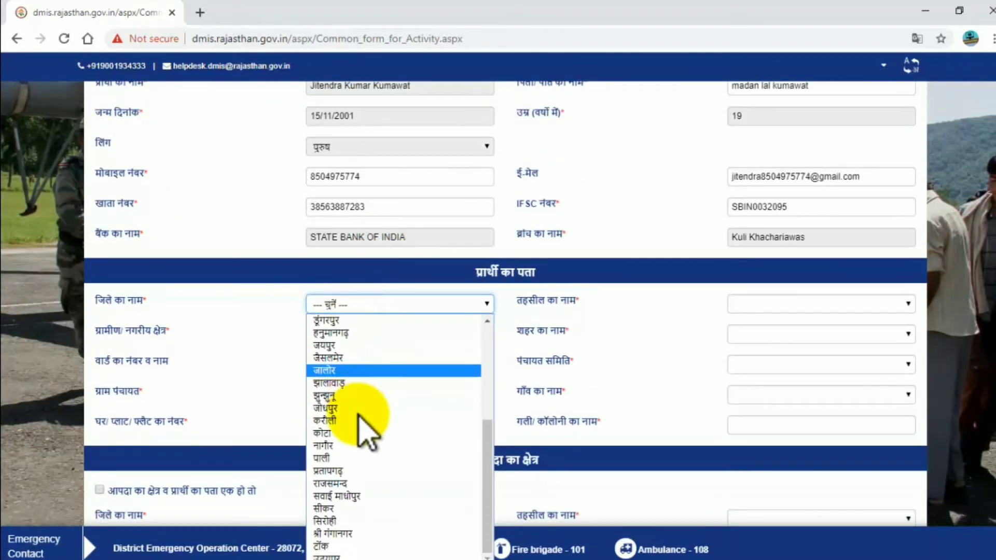
pyautogui.click(342, 509)
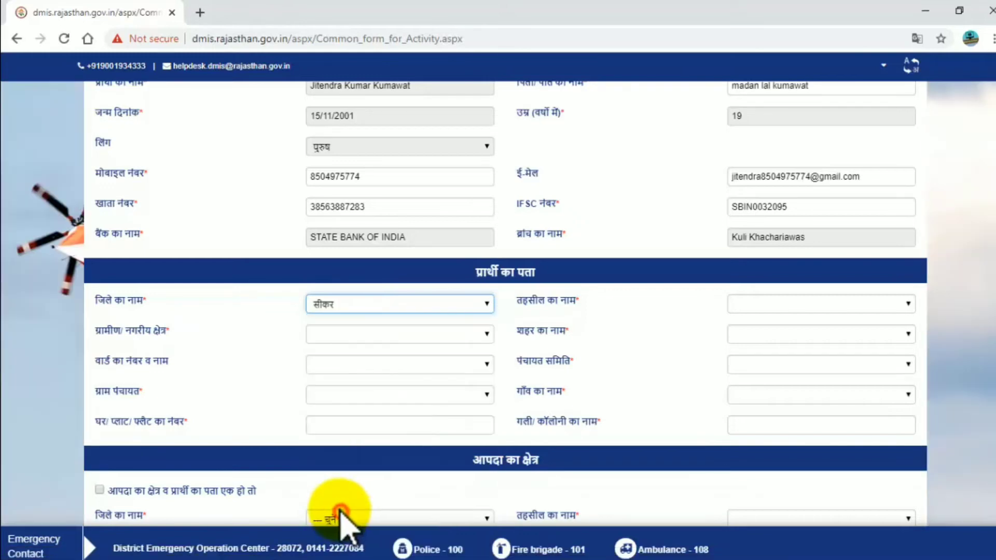
pyautogui.click(779, 303)
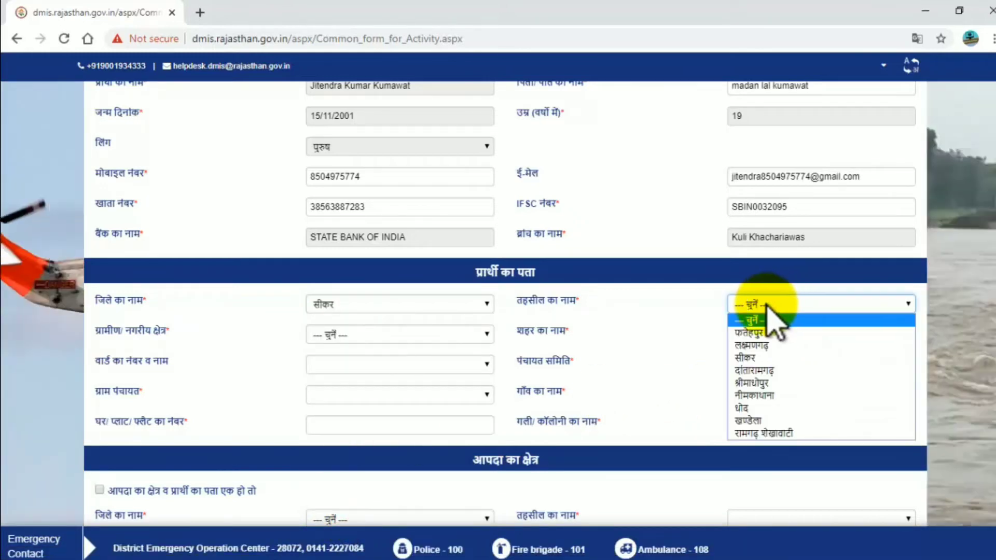
pyautogui.click(760, 370)
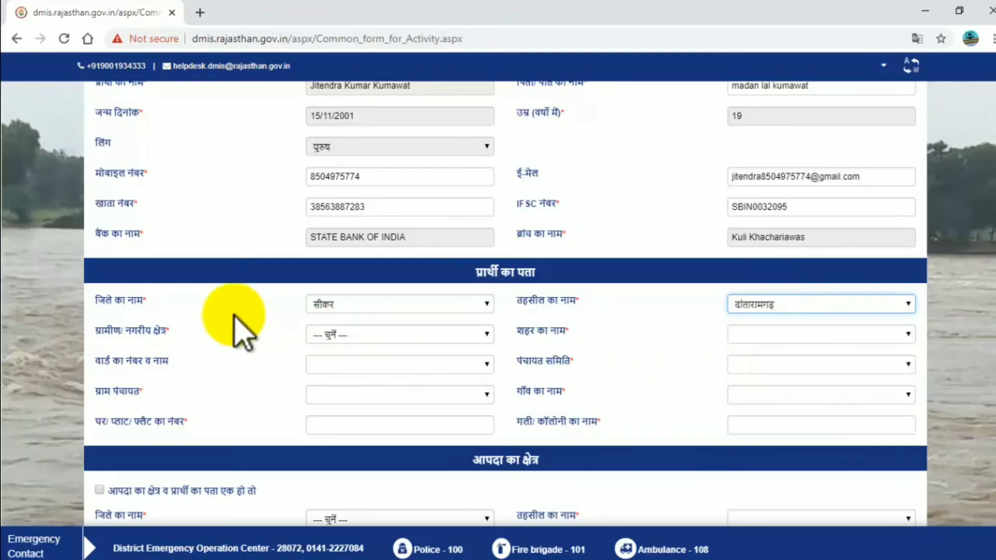
# Choose ग्रामीण area, panchayat samiti दातारामगढ़, and पचार as gram panchayat and village
pyautogui.click(387, 335)
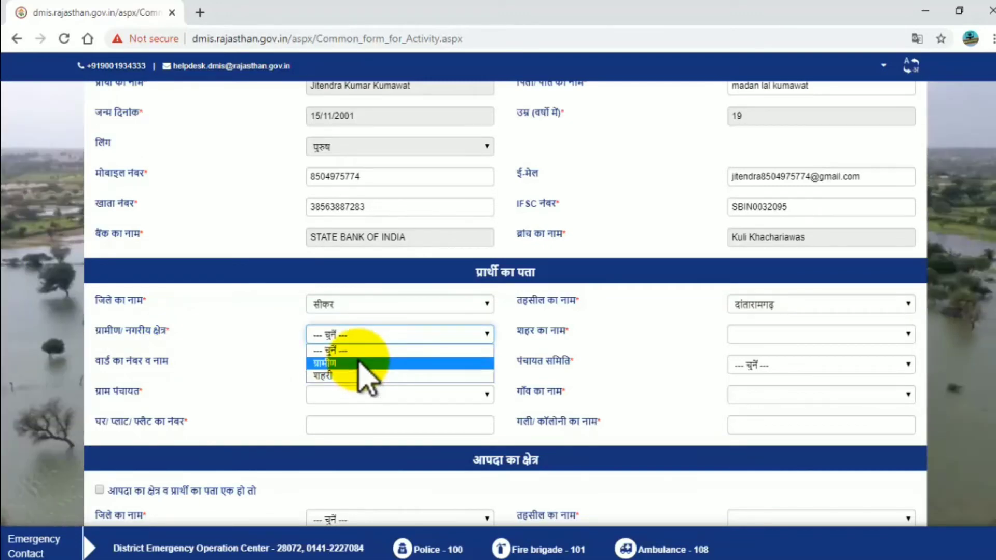
pyautogui.click(352, 363)
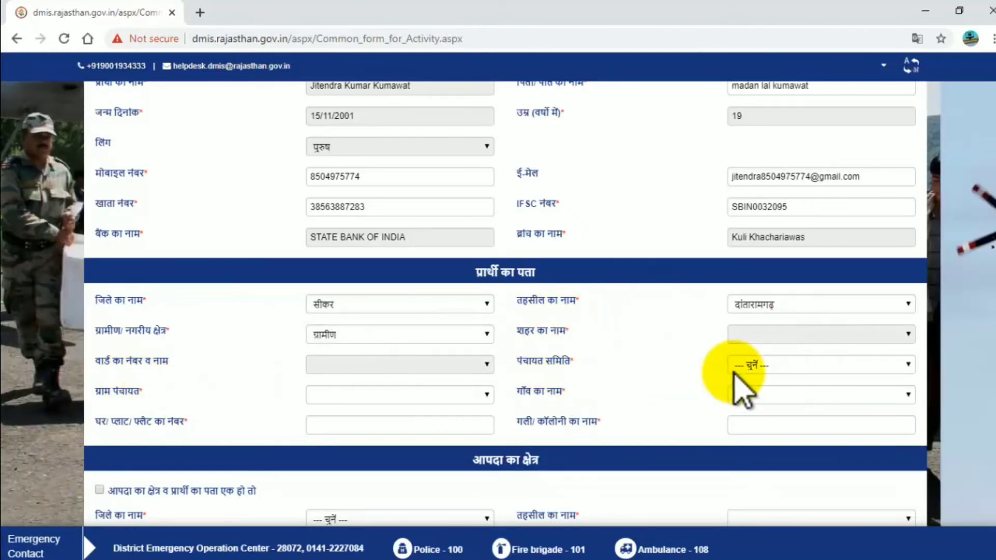
pyautogui.click(770, 368)
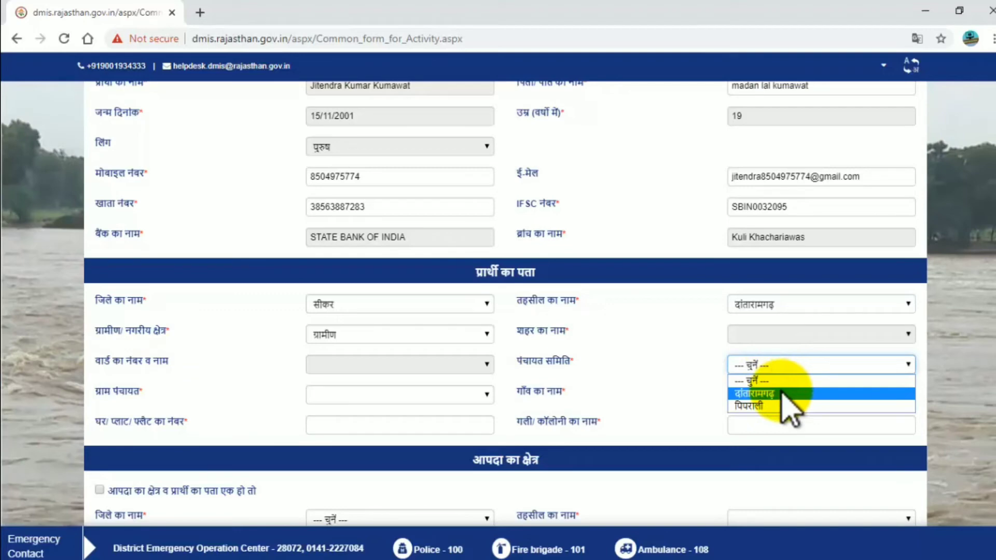
pyautogui.click(782, 393)
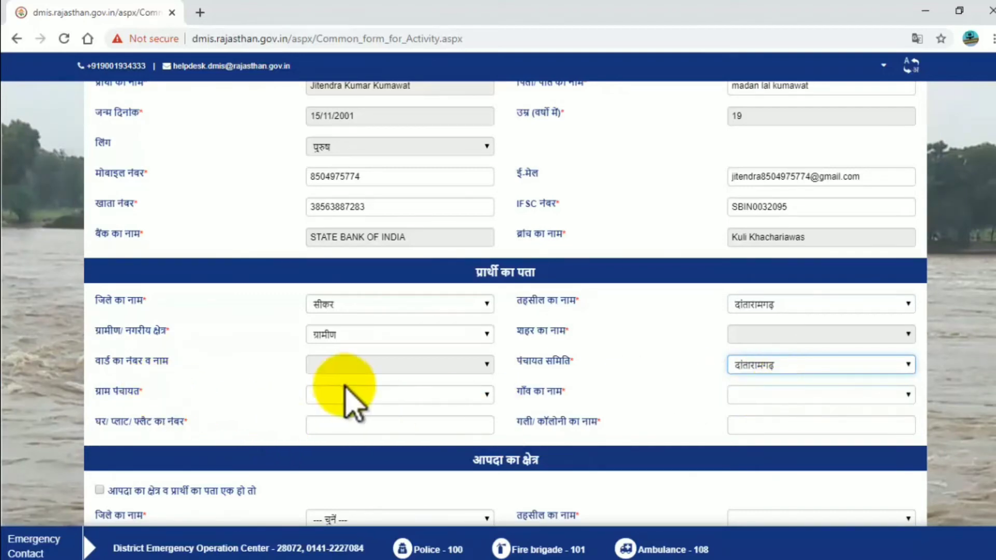
pyautogui.click(404, 397)
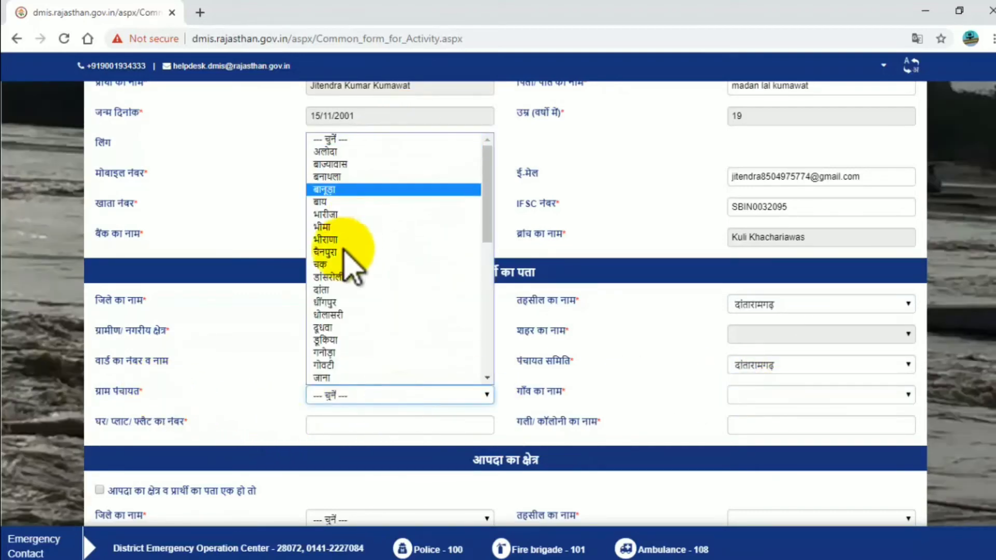
pyautogui.scroll(-3, 332, 339)
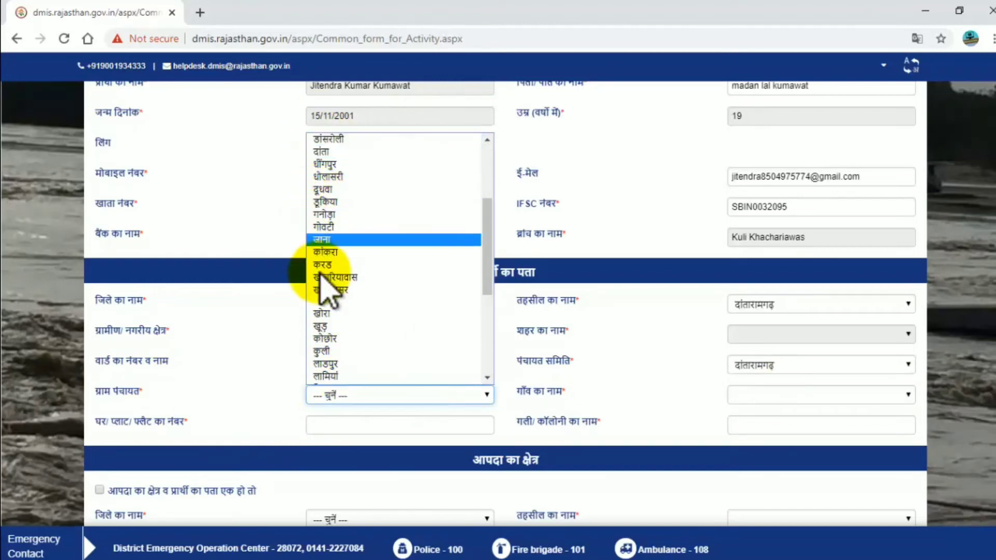
pyautogui.scroll(-3, 337, 311)
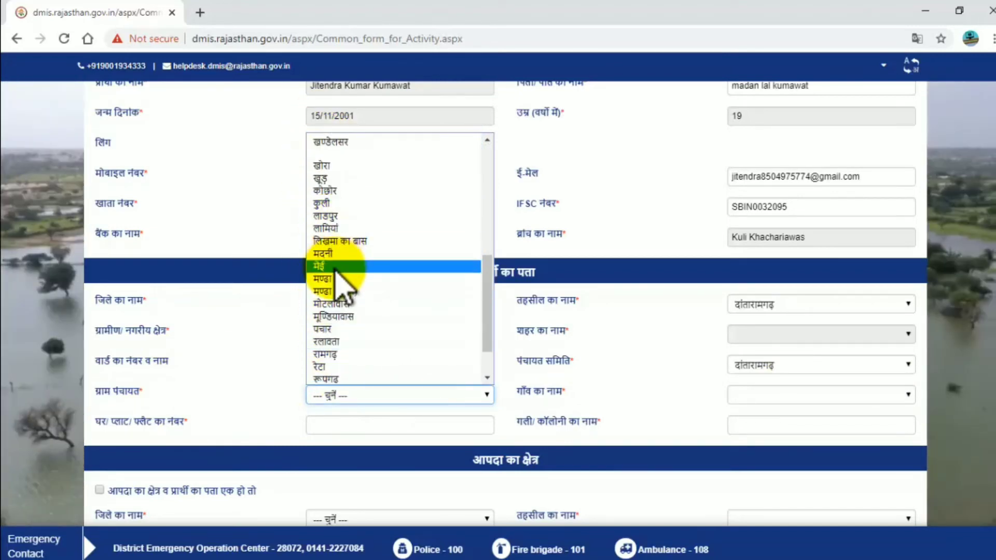
pyautogui.scroll(-2, 336, 287)
pyautogui.scroll(1, 340, 306)
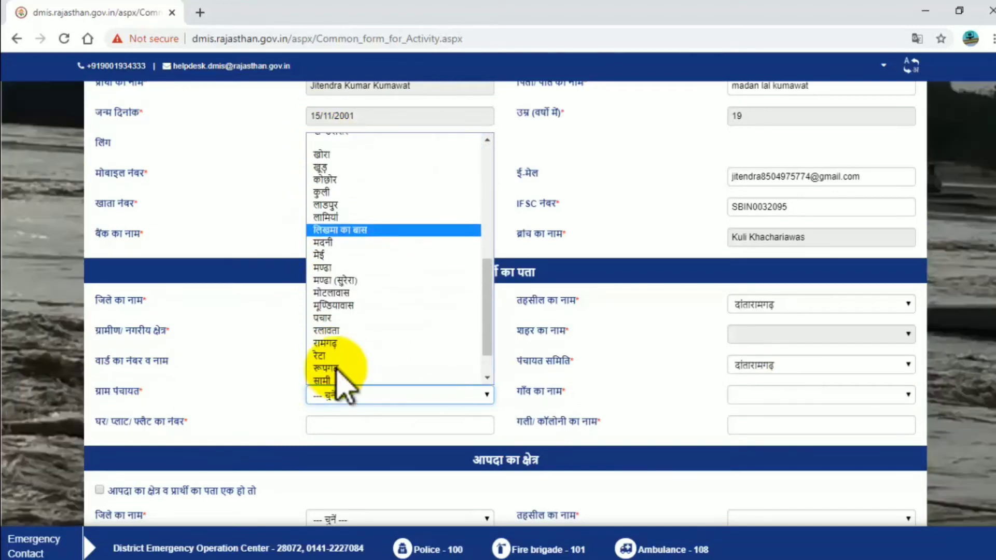
pyautogui.click(332, 318)
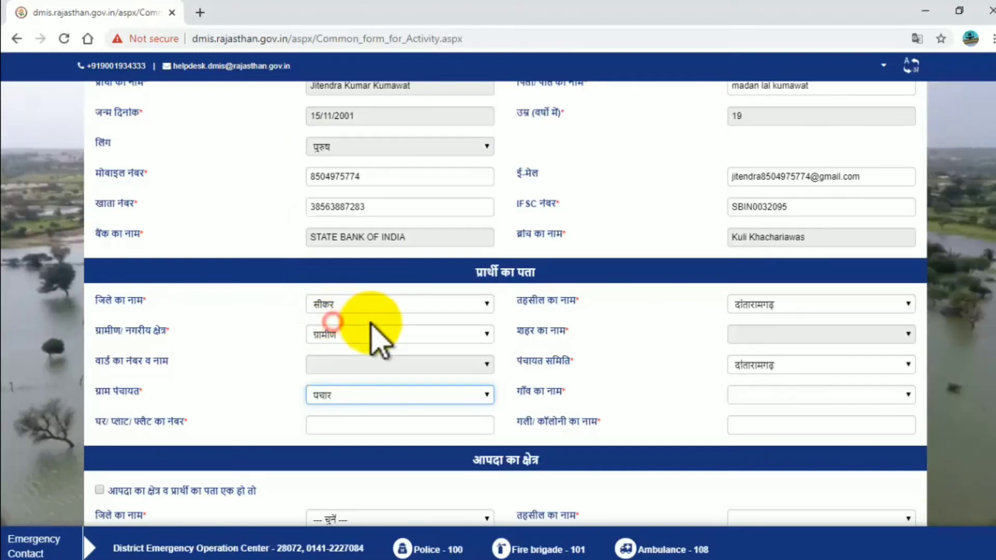
pyautogui.click(780, 399)
pyautogui.click(753, 449)
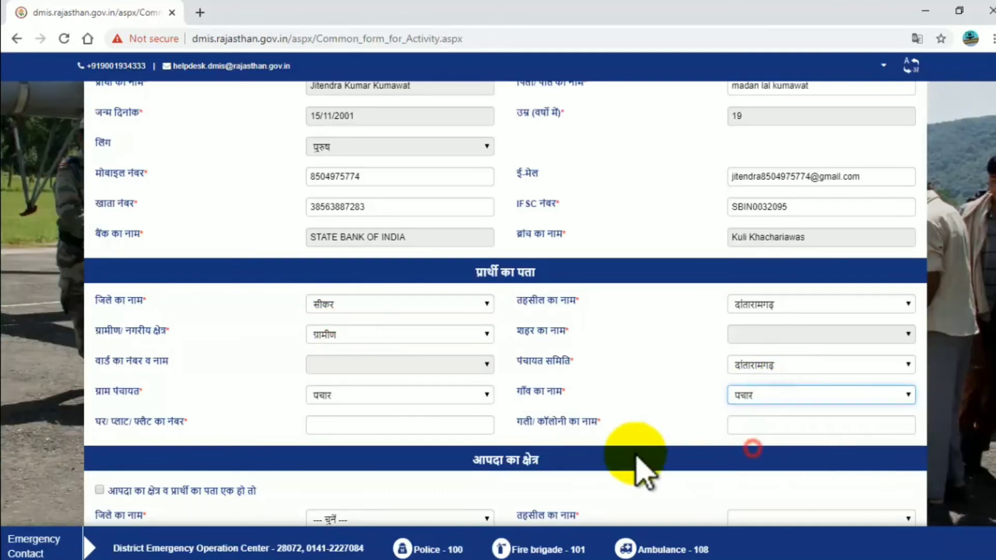
pyautogui.click(353, 428)
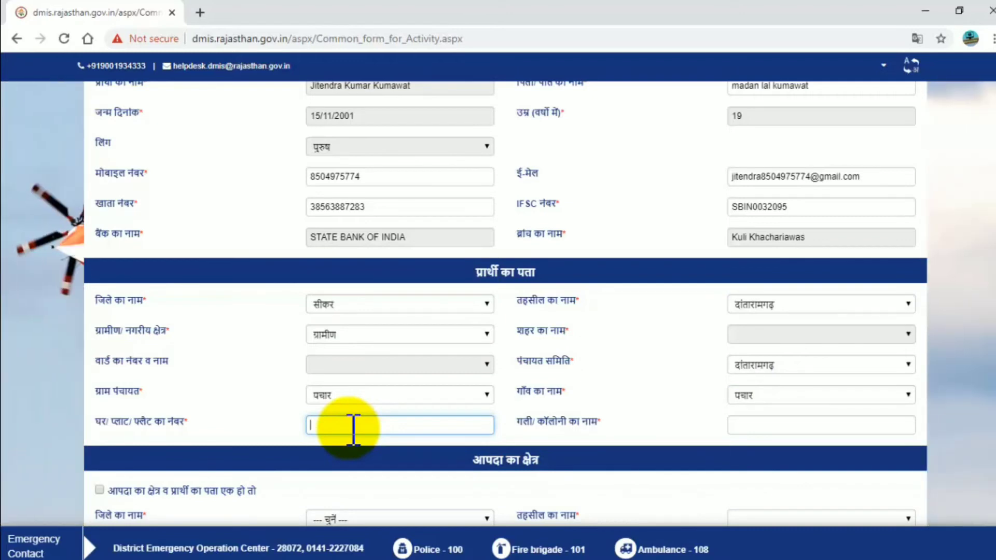
# Enter the applicant's house number and street/colony name
pyautogui.press('Tab')
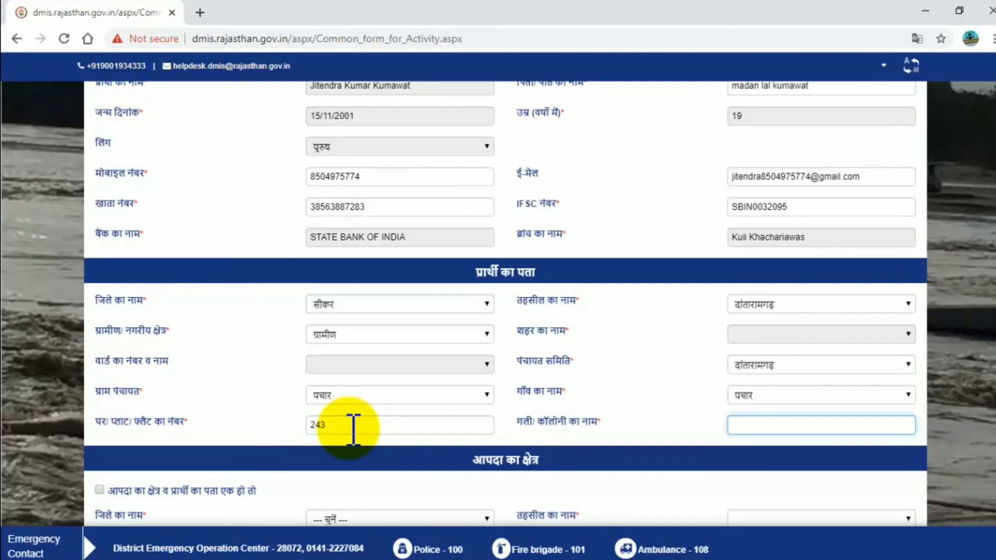
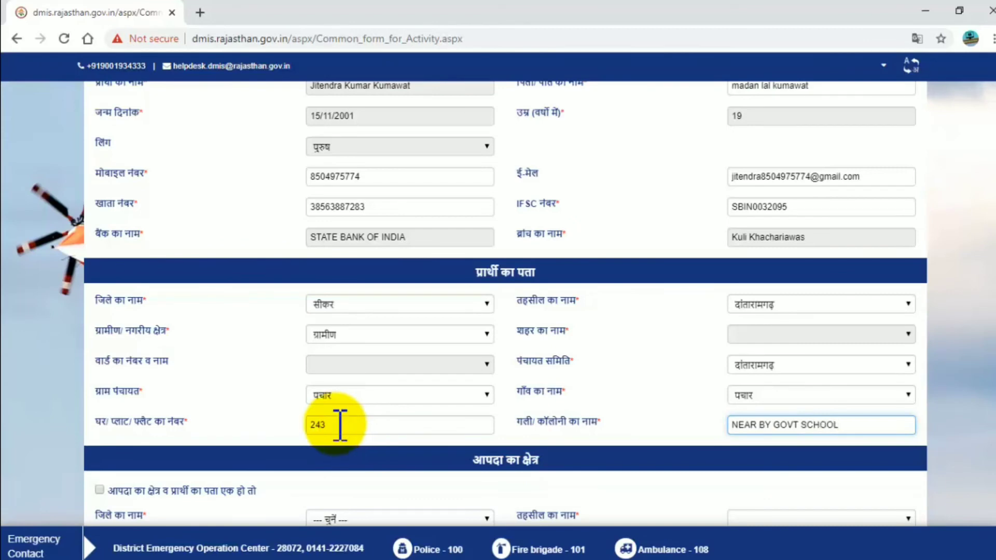
pyautogui.scroll(-3, 473, 422)
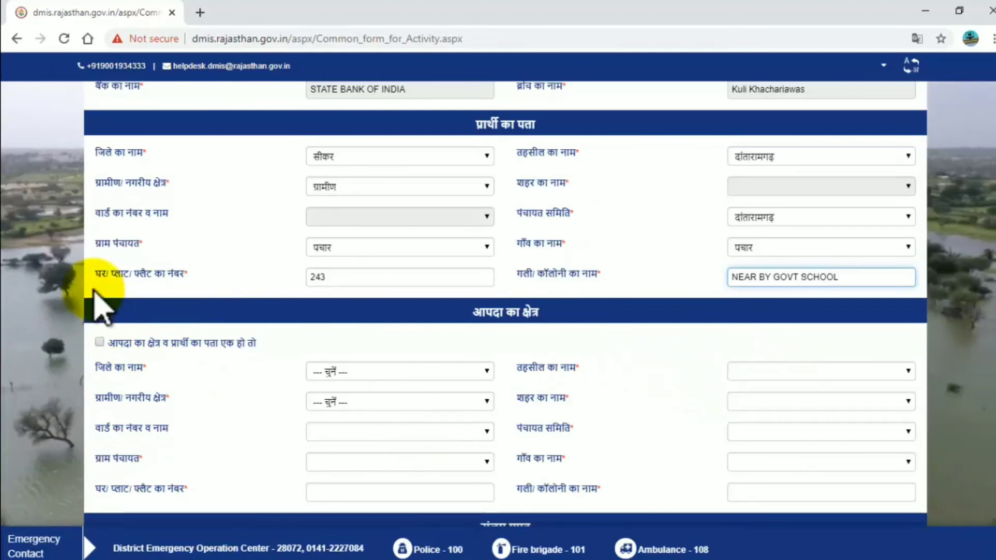
# Tick 'आपदा का क्षेत्र व प्रार्थी का पता एक हो तो' to reuse the applicant's address, and reach the संलग्न प्रपत्र table
pyautogui.click(100, 344)
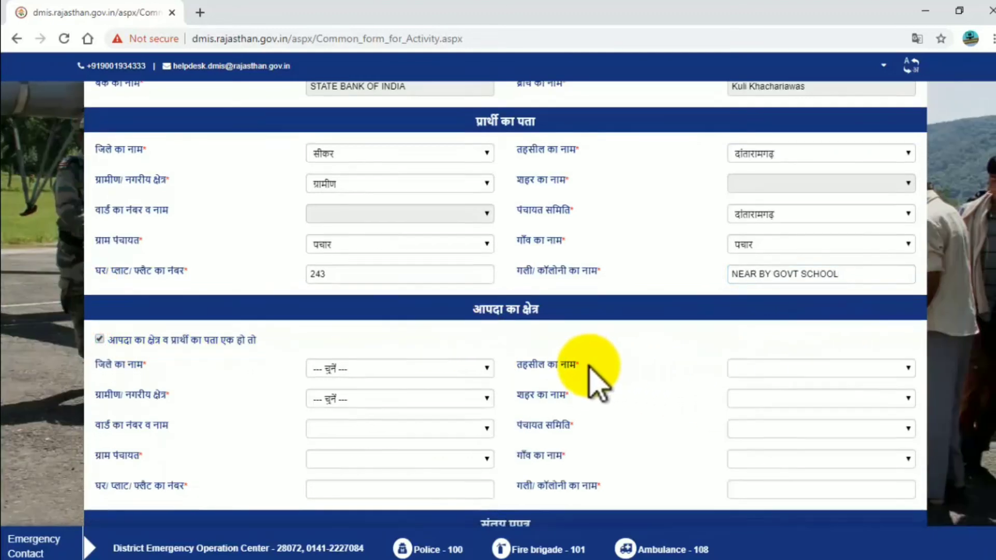
pyautogui.scroll(-4, 418, 422)
pyautogui.scroll(-1, 441, 249)
pyautogui.scroll(-3, 519, 342)
pyautogui.scroll(-1, 394, 368)
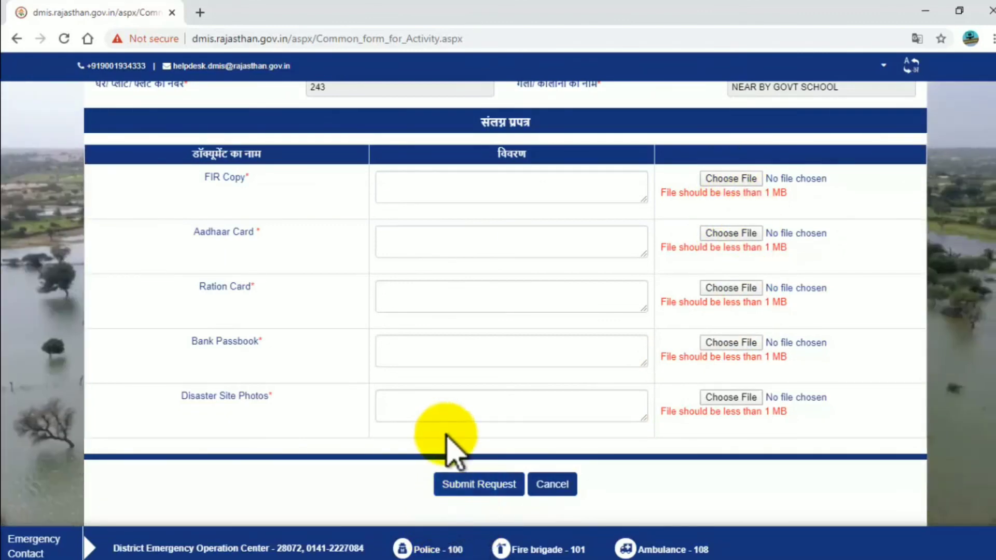
pyautogui.scroll(20, 489, 495)
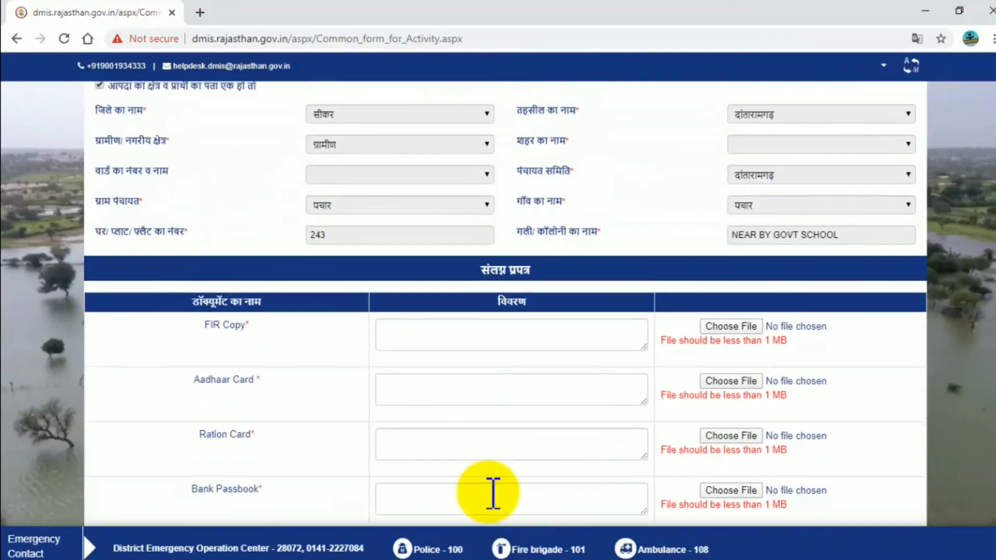
pyautogui.scroll(3, 489, 496)
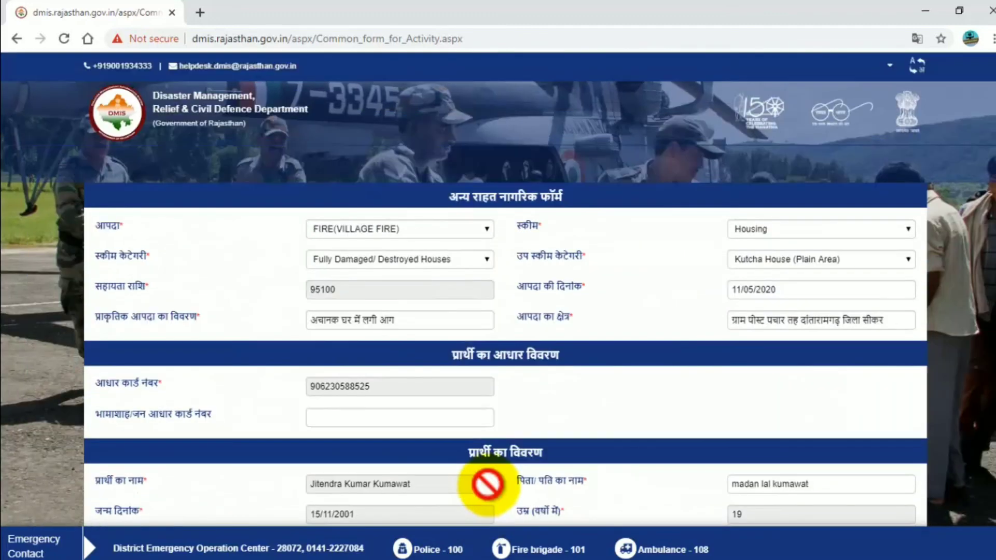
pyautogui.scroll(-5, 539, 296)
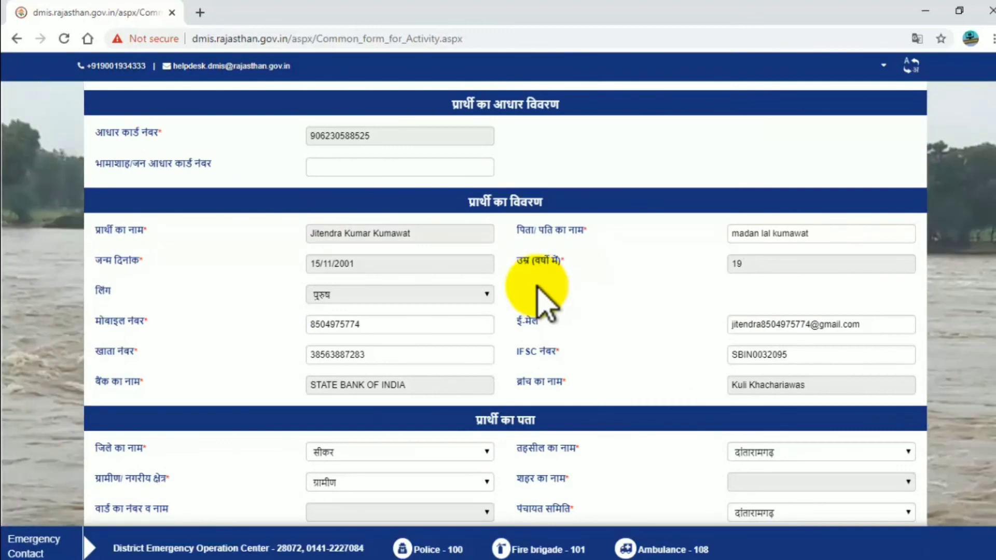
pyautogui.scroll(4, 538, 285)
pyautogui.scroll(1, 540, 288)
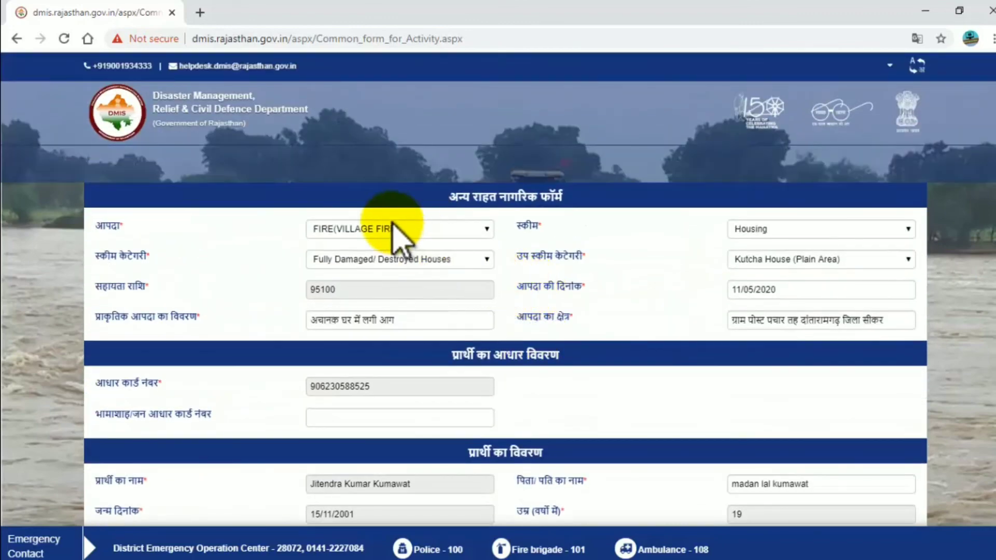
pyautogui.scroll(-15, 469, 288)
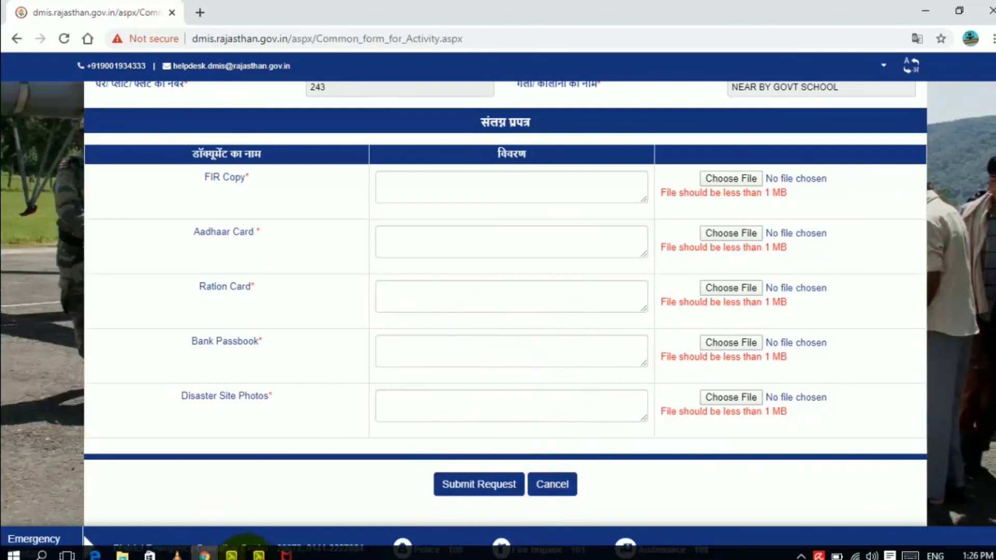
pyautogui.click(259, 555)
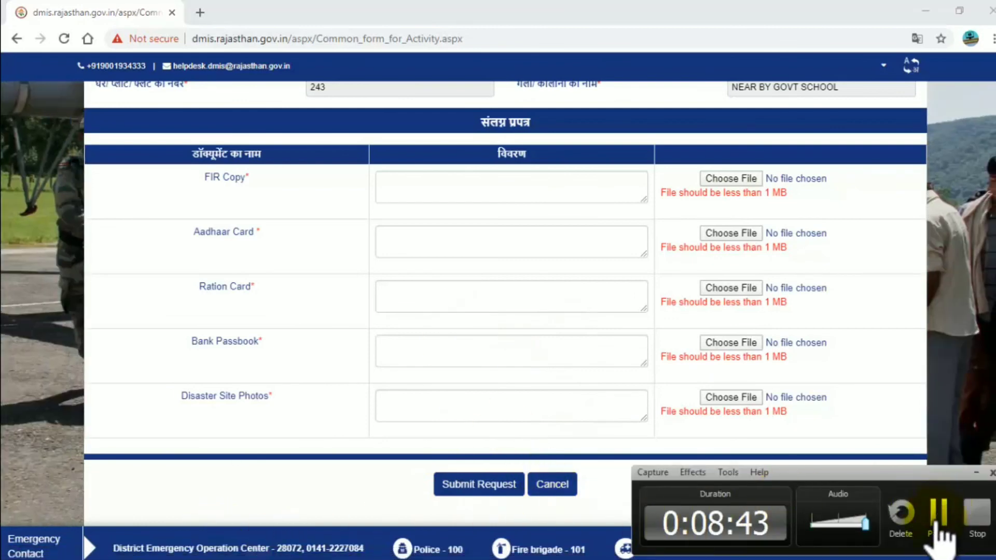